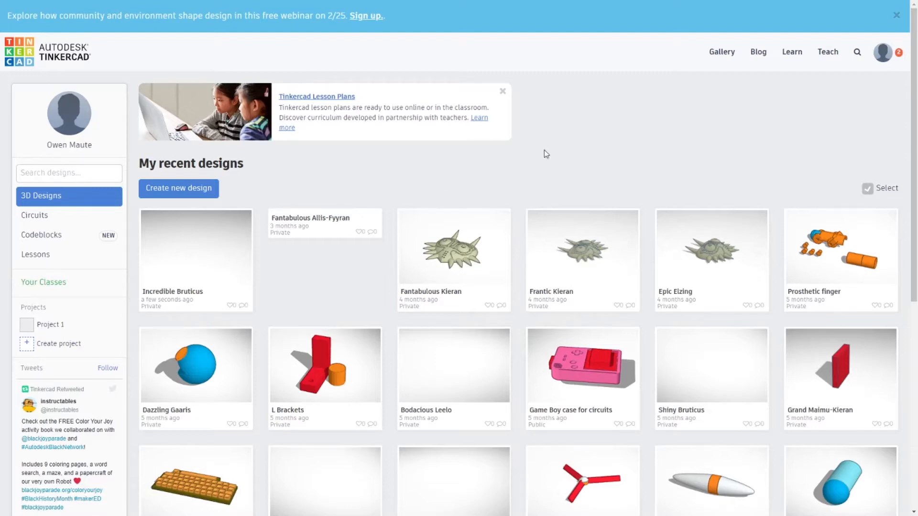
{"action": "scroll", "coordinate": [492, 186], "scroll_direction": "down", "scroll_amount": 3}
{"action": "scroll", "coordinate": [535, 181], "scroll_direction": "up", "scroll_amount": 3}
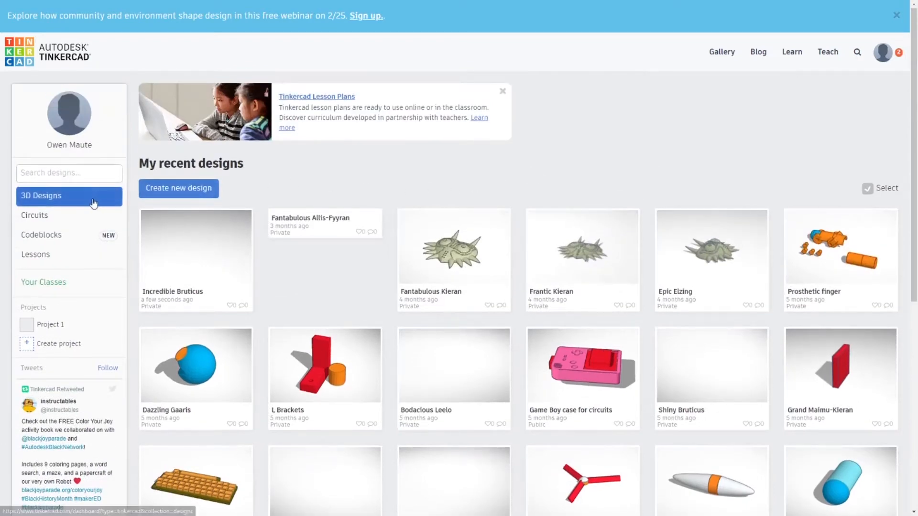
Create a new 3D design and switch its grid units to inches.
{"action": "left_click", "coordinate": [167, 188]}
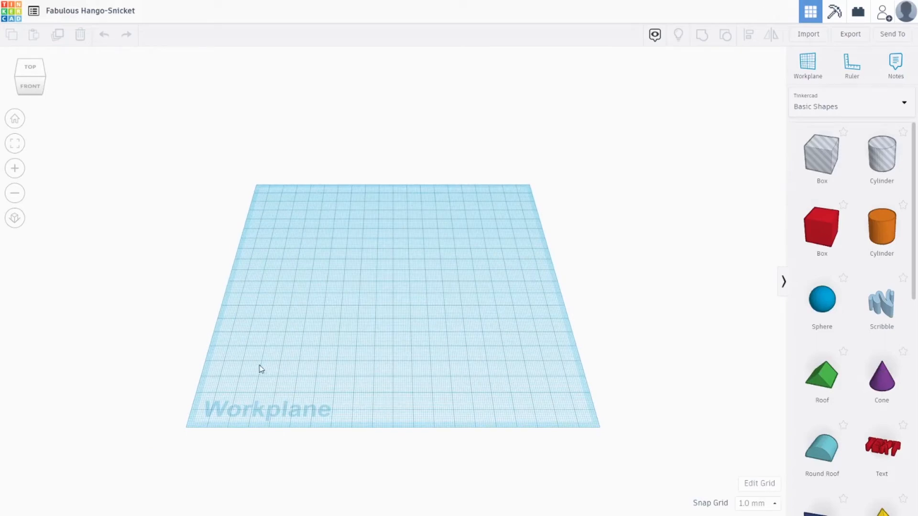
{"action": "left_click", "coordinate": [755, 484]}
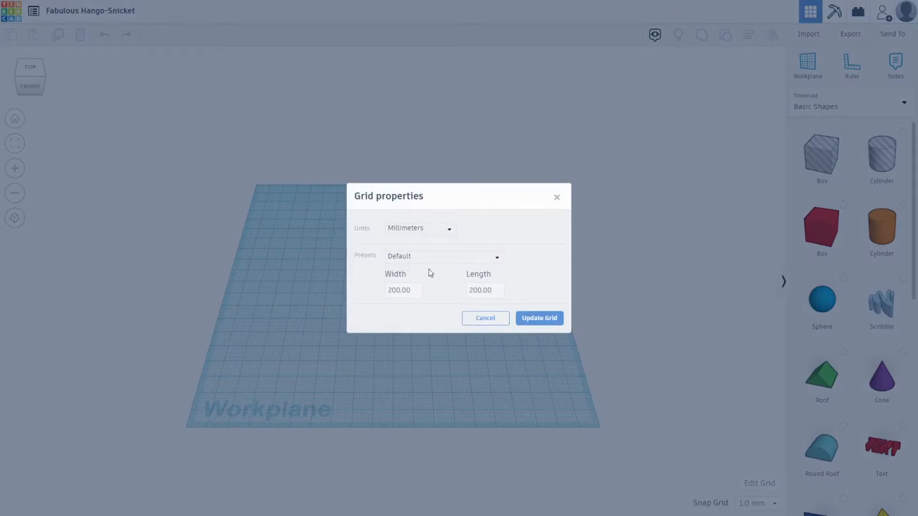
{"action": "left_click", "coordinate": [404, 230]}
{"action": "left_click", "coordinate": [400, 263]}
{"action": "left_click", "coordinate": [536, 321]}
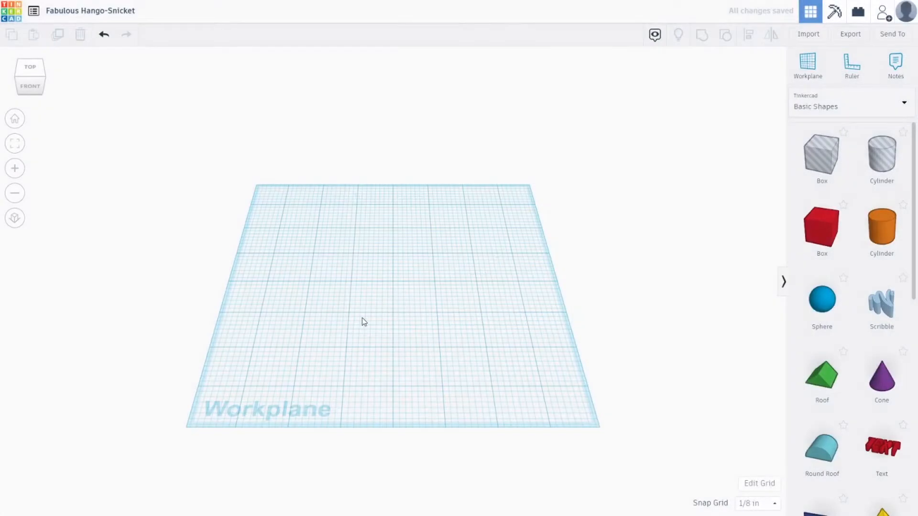
Browse the Text and numbers and Characters shape categories, returning to Basic Shapes.
{"action": "mouse_move", "coordinate": [368, 323]}
{"action": "right_mouse_down"}
{"action": "mouse_move", "coordinate": [392, 288]}
{"action": "mouse_move", "coordinate": [479, 249]}
{"action": "mouse_move", "coordinate": [360, 339]}
{"action": "mouse_move", "coordinate": [376, 337]}
{"action": "right_mouse_up"}
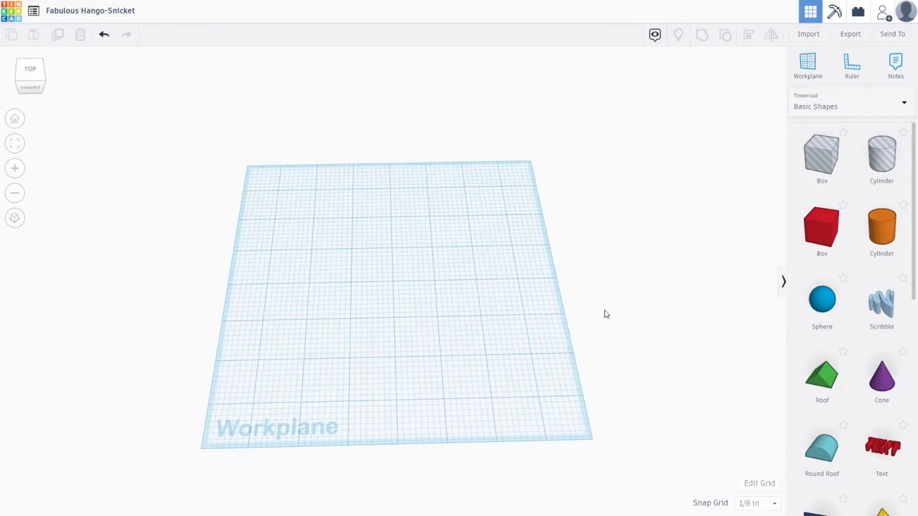
{"action": "scroll", "coordinate": [825, 232], "scroll_direction": "down", "scroll_amount": 4}
{"action": "scroll", "coordinate": [841, 216], "scroll_direction": "up", "scroll_amount": 5}
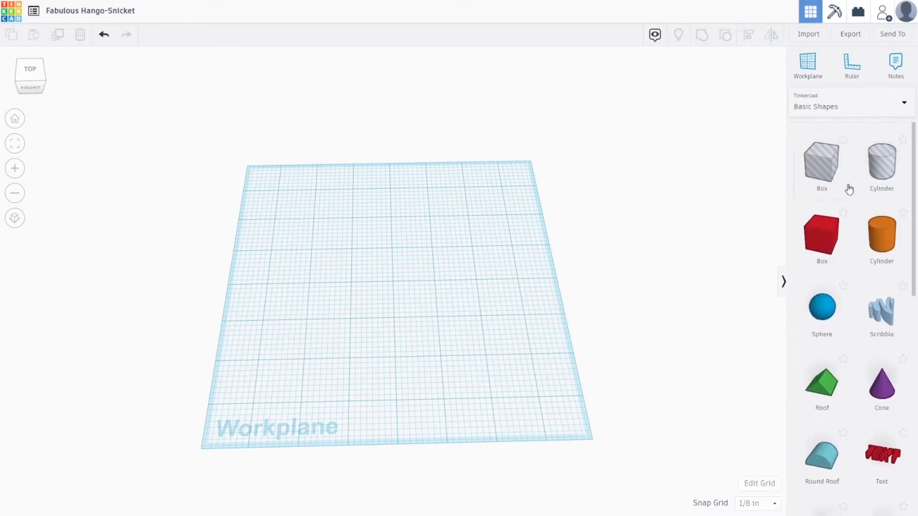
{"action": "left_click", "coordinate": [827, 103]}
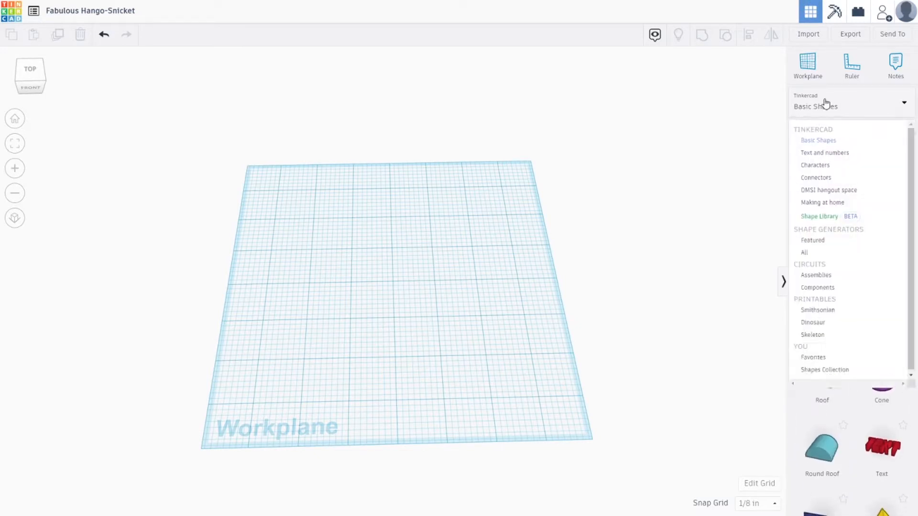
{"action": "left_click", "coordinate": [818, 154]}
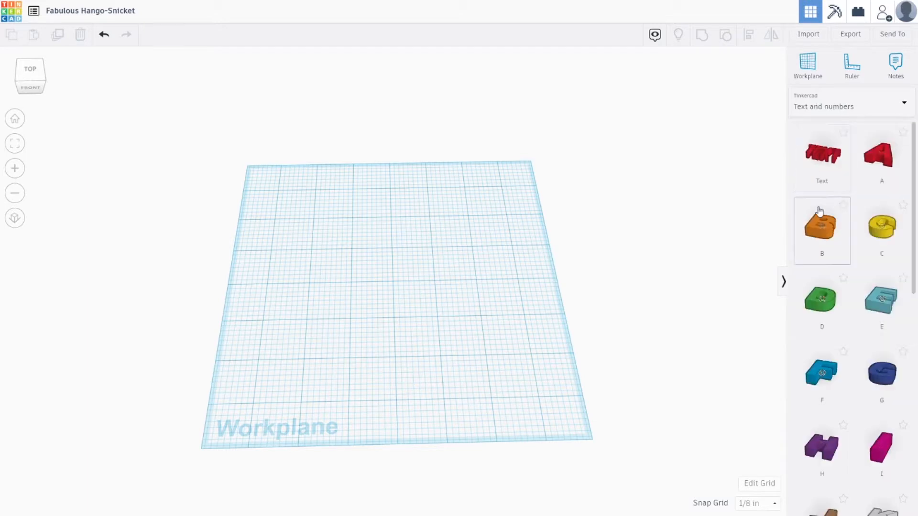
{"action": "scroll", "coordinate": [820, 211], "scroll_direction": "down", "scroll_amount": 1}
{"action": "scroll", "coordinate": [820, 199], "scroll_direction": "up", "scroll_amount": 1}
{"action": "left_click", "coordinate": [822, 100]}
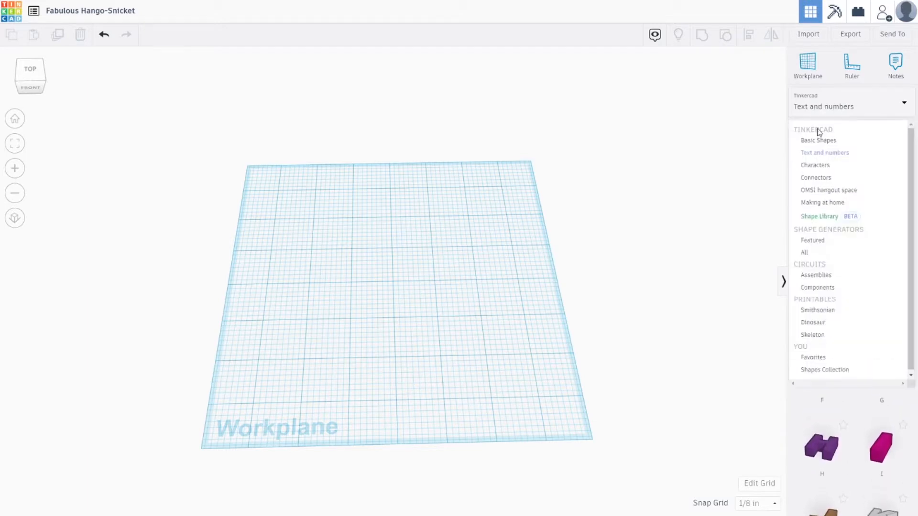
{"action": "left_click", "coordinate": [819, 165]}
{"action": "scroll", "coordinate": [819, 168], "scroll_direction": "down", "scroll_amount": 3}
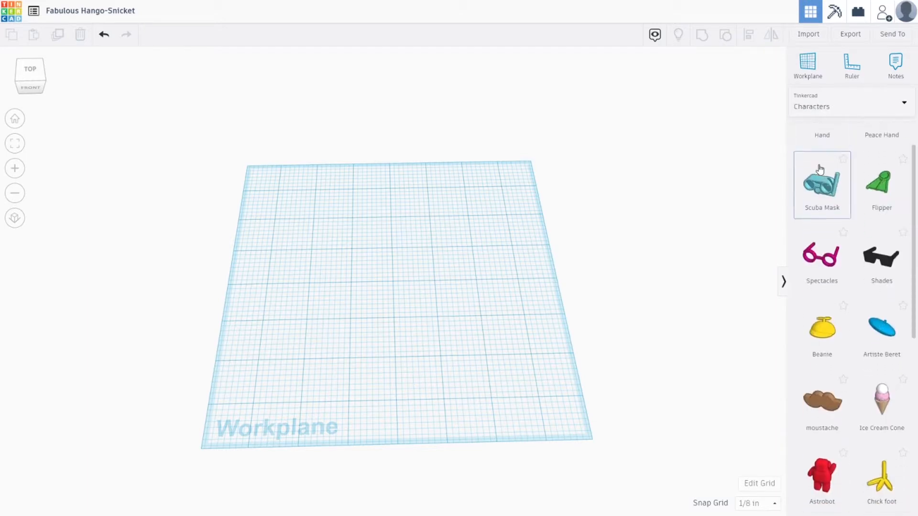
{"action": "scroll", "coordinate": [820, 169], "scroll_direction": "up", "scroll_amount": 2}
{"action": "left_click", "coordinate": [832, 101]}
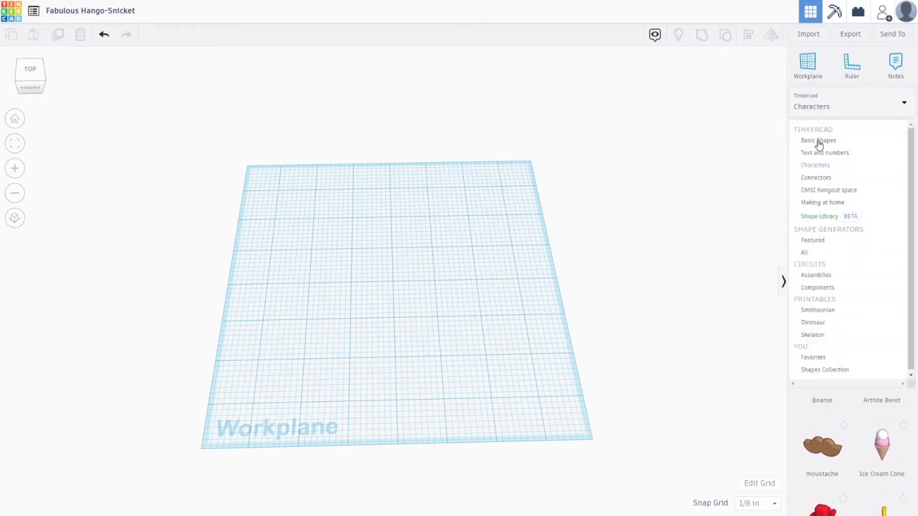
{"action": "left_click", "coordinate": [818, 141]}
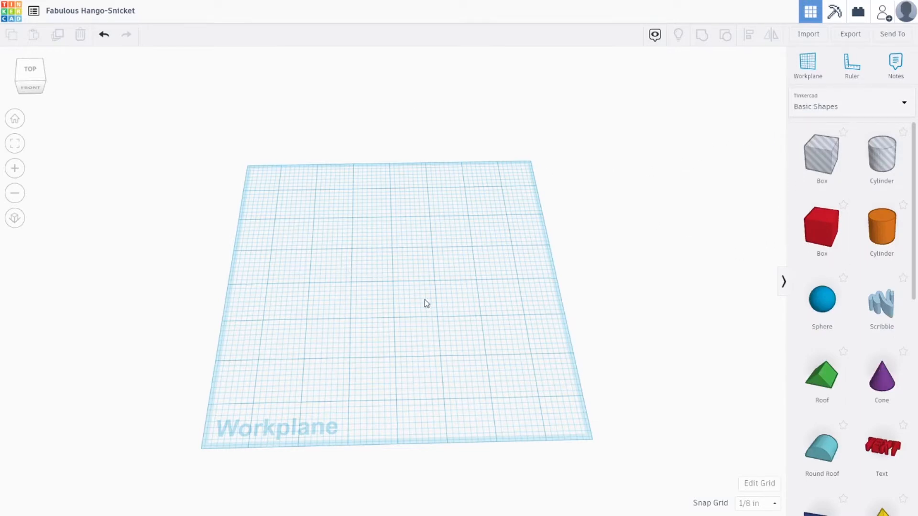
Place a solid red box near the middle of the workplane.
{"action": "right_click_drag", "start_coordinate": [424, 299], "coordinate": [374, 231]}
{"action": "left_click_drag", "start_coordinate": [279, 157], "coordinate": [429, 267]}
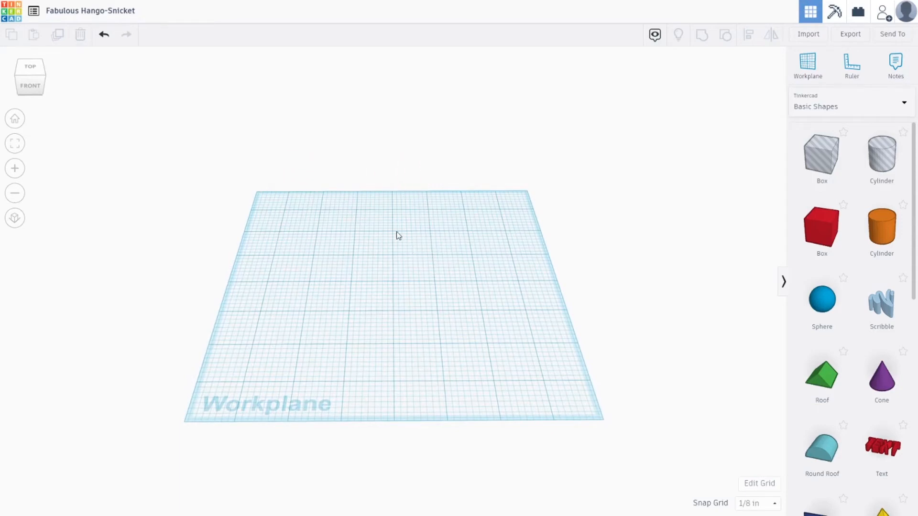
{"action": "mouse_move", "coordinate": [361, 269]}
{"action": "middle_mouse_down"}
{"action": "mouse_move", "coordinate": [400, 271]}
{"action": "mouse_move", "coordinate": [422, 222]}
{"action": "mouse_move", "coordinate": [367, 235]}
{"action": "mouse_move", "coordinate": [422, 251]}
{"action": "mouse_move", "coordinate": [365, 240]}
{"action": "mouse_move", "coordinate": [478, 252]}
{"action": "mouse_move", "coordinate": [371, 256]}
{"action": "middle_mouse_up"}
{"action": "scroll", "coordinate": [376, 290], "scroll_direction": "up", "scroll_amount": 3}
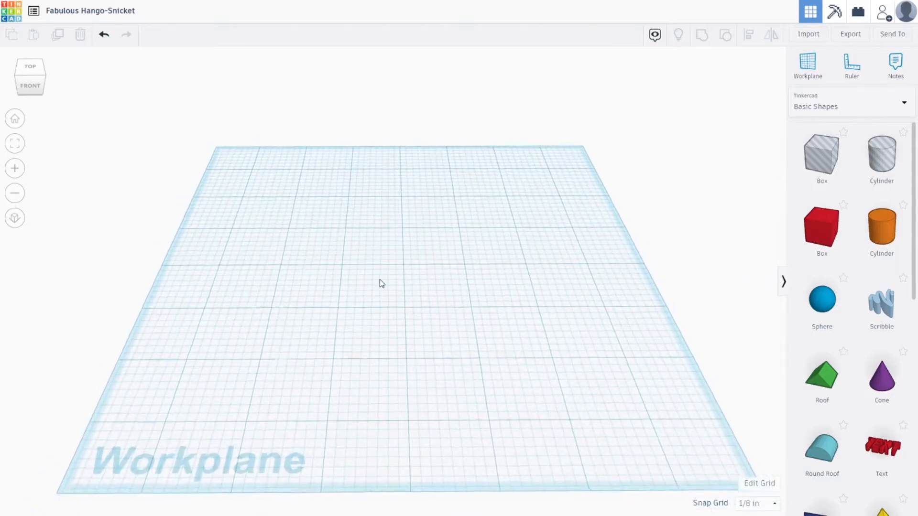
{"action": "scroll", "coordinate": [381, 285], "scroll_direction": "down", "scroll_amount": 3}
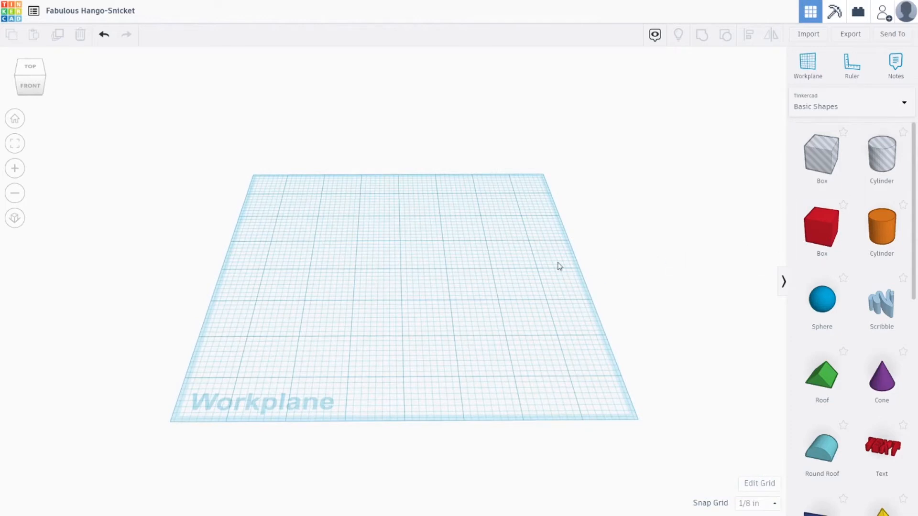
{"action": "left_click_drag", "start_coordinate": [821, 229], "coordinate": [403, 273]}
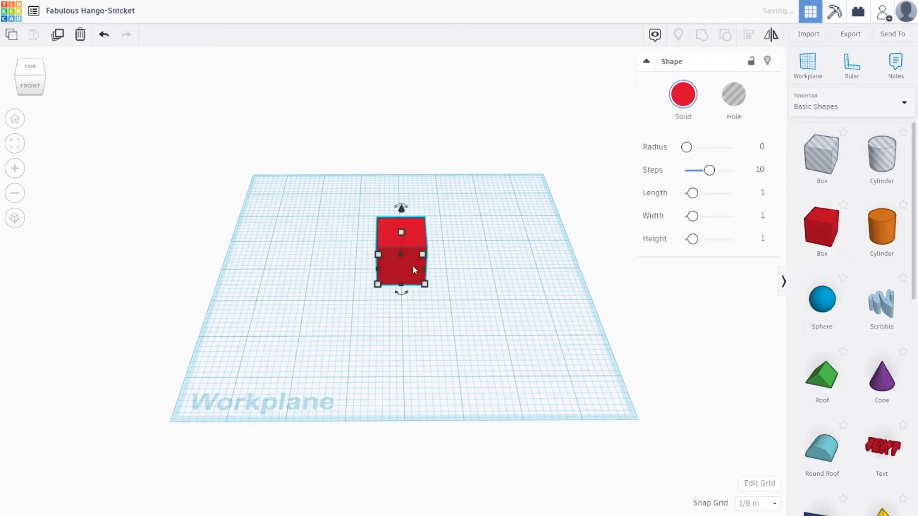
Select the box, zoom in on it, and raise its height using the top handle.
{"action": "left_click", "coordinate": [472, 242]}
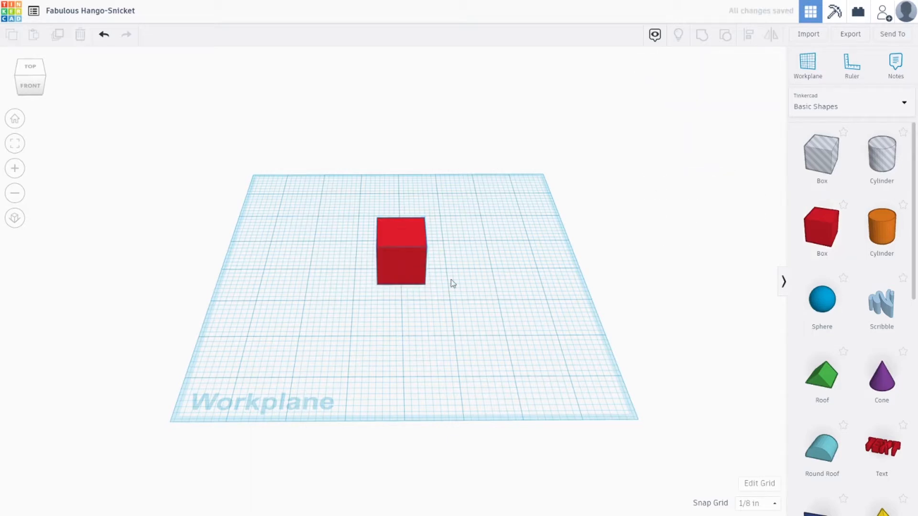
{"action": "left_click", "coordinate": [410, 249]}
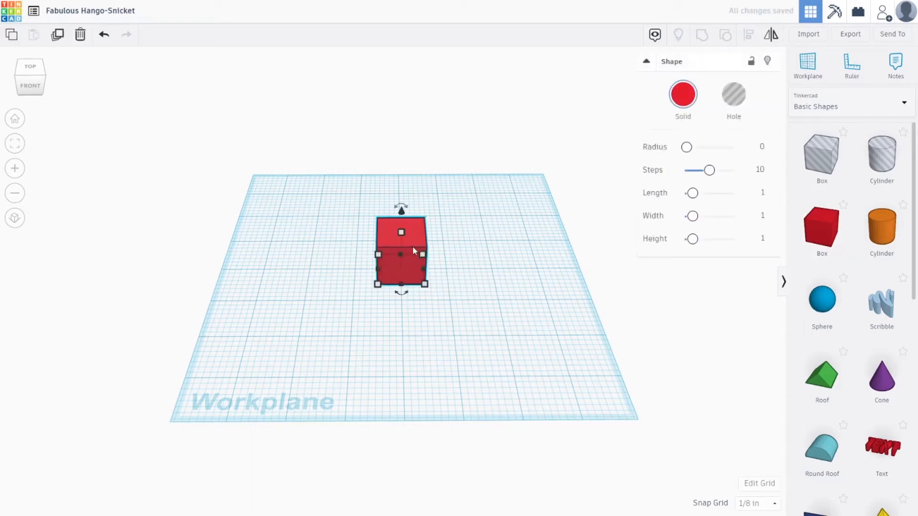
{"action": "key", "text": "f"}
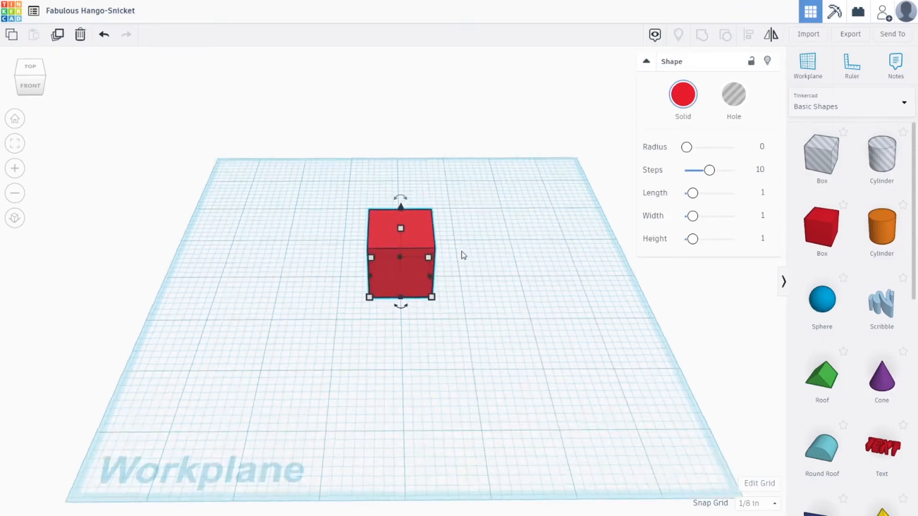
{"action": "left_click", "coordinate": [595, 286]}
{"action": "right_click_drag", "start_coordinate": [596, 284], "coordinate": [400, 297]}
{"action": "scroll", "coordinate": [365, 288], "scroll_direction": "down", "scroll_amount": 5}
{"action": "left_click", "coordinate": [400, 297]}
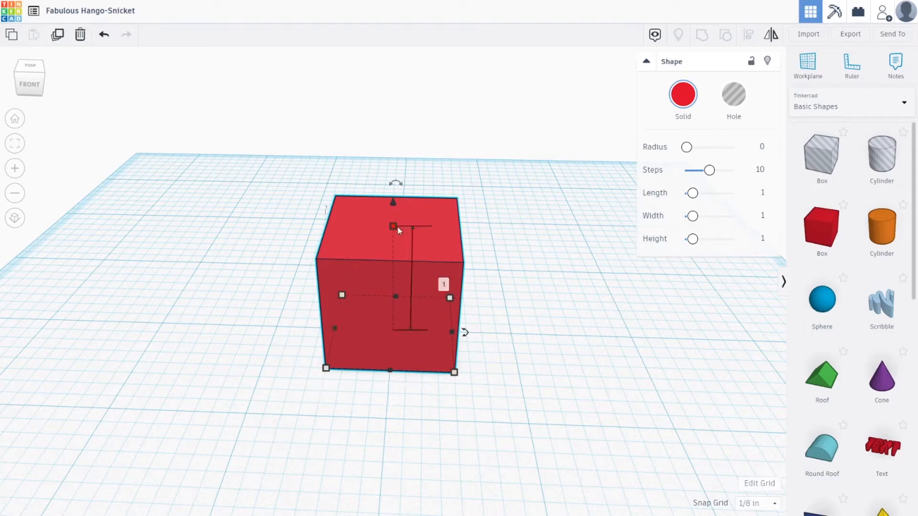
{"action": "left_click_drag", "start_coordinate": [393, 227], "coordinate": [409, 240]}
{"action": "mouse_move", "coordinate": [334, 329]}
{"action": "left_mouse_down"}
{"action": "mouse_move", "coordinate": [282, 325]}
{"action": "mouse_move", "coordinate": [326, 330]}
{"action": "left_mouse_up"}
{"action": "left_click_drag", "start_coordinate": [310, 370], "coordinate": [330, 365]}
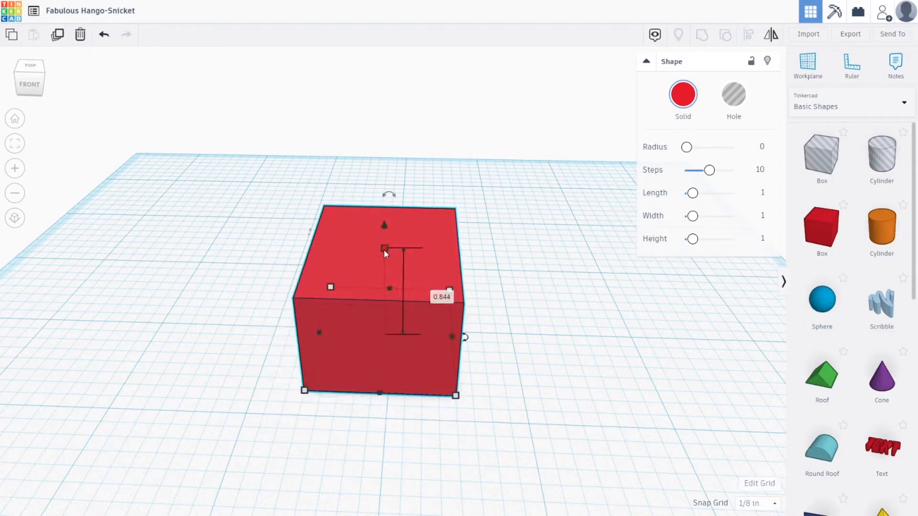
{"action": "left_click_drag", "start_coordinate": [385, 250], "coordinate": [448, 293], "text": "shift"}
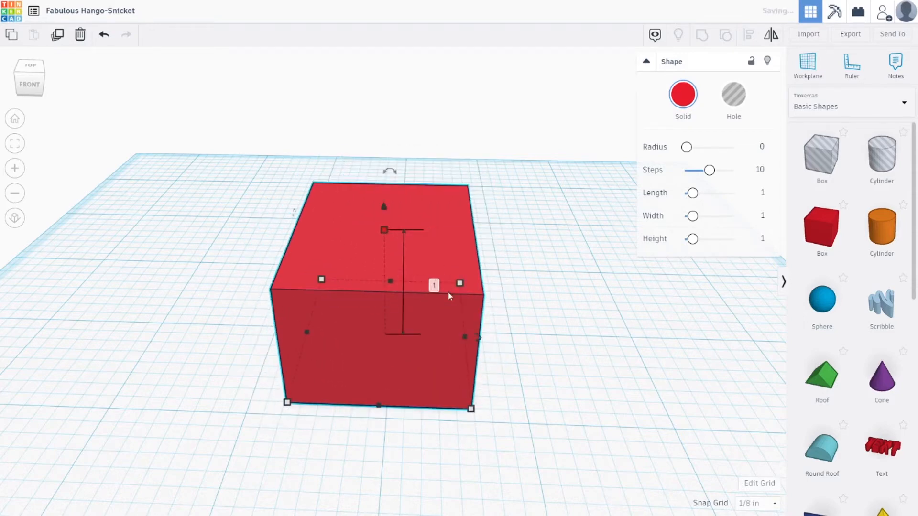
Resize the box's footprint with its side and corner handles to about 1.85 by 1.86 in.
{"action": "mouse_move", "coordinate": [463, 336]}
{"action": "left_mouse_down", "text": "shift"}
{"action": "mouse_move", "coordinate": [522, 332]}
{"action": "mouse_move", "coordinate": [479, 334]}
{"action": "left_mouse_up", "text": "shift"}
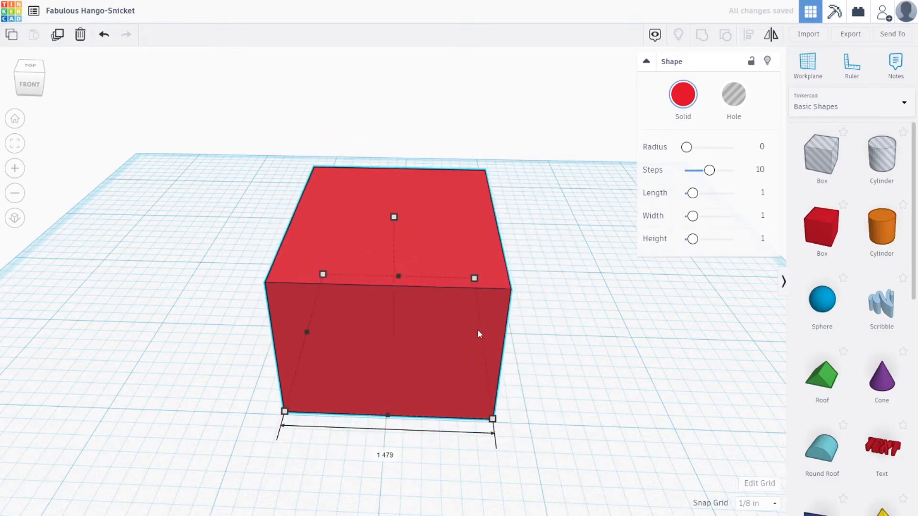
{"action": "left_click_drag", "start_coordinate": [462, 281], "coordinate": [484, 272]}
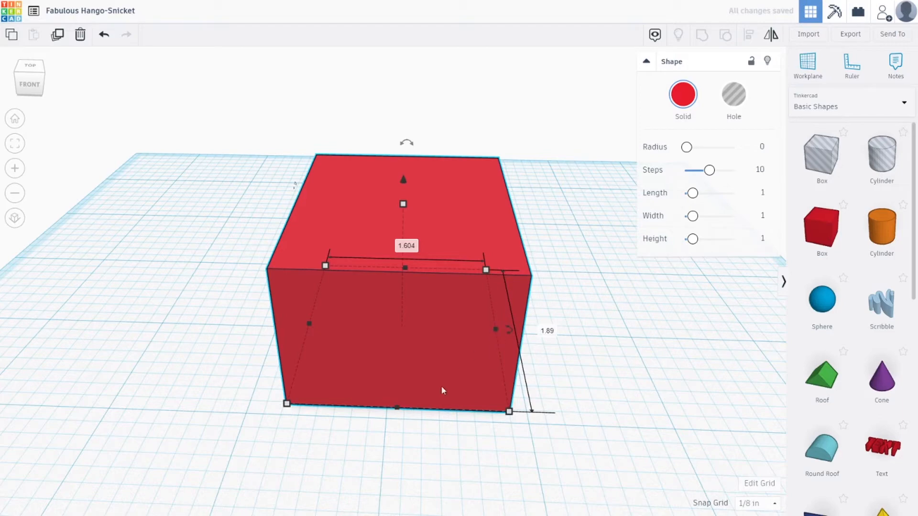
{"action": "left_click_drag", "start_coordinate": [397, 407], "coordinate": [370, 465]}
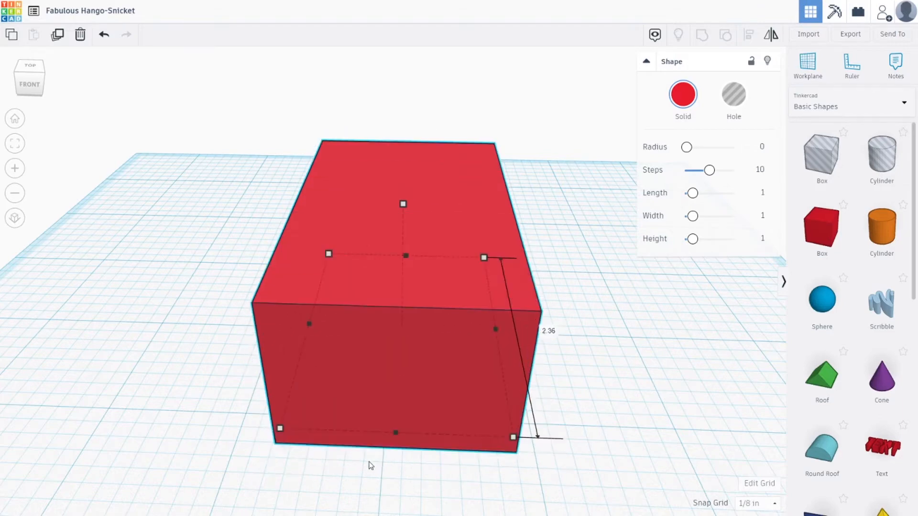
{"action": "left_click_drag", "start_coordinate": [494, 330], "coordinate": [539, 330], "text": "alt"}
{"action": "mouse_move", "coordinate": [404, 204]}
{"action": "left_mouse_down"}
{"action": "mouse_move", "coordinate": [406, 133]}
{"action": "mouse_move", "coordinate": [404, 221]}
{"action": "mouse_move", "coordinate": [404, 208]}
{"action": "left_mouse_up"}
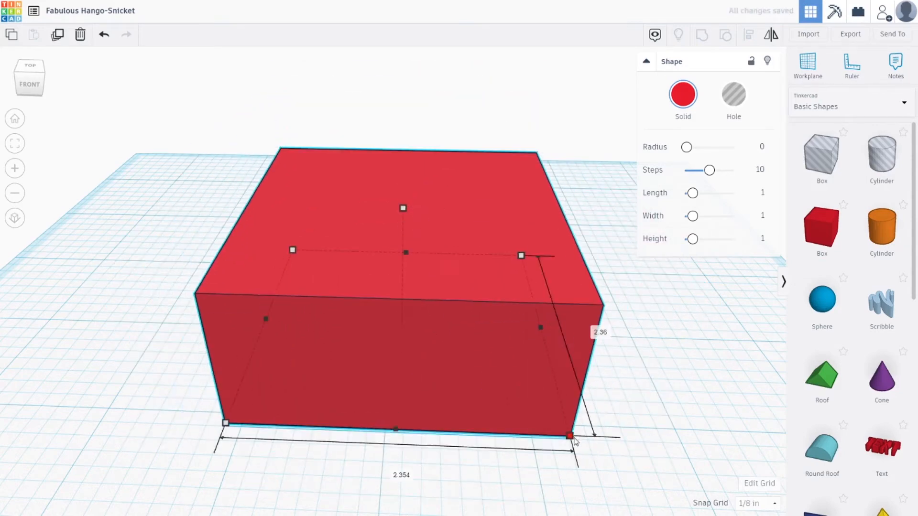
{"action": "left_click_drag", "start_coordinate": [574, 439], "coordinate": [526, 412], "text": "alt"}
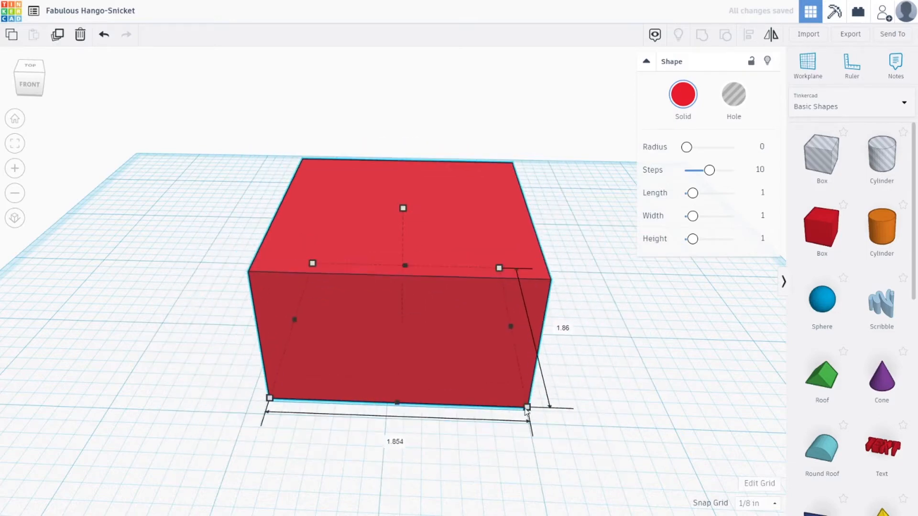
{"action": "left_click_drag", "start_coordinate": [403, 209], "coordinate": [404, 238]}
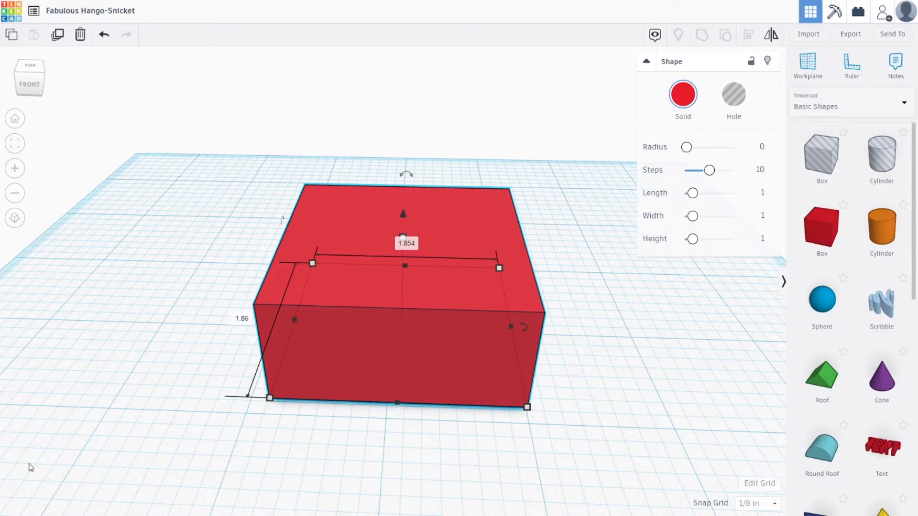
Set the box's length and width to 1.5 in each.
{"action": "left_click", "coordinate": [246, 319]}
{"action": "key", "text": "BackSpace"}
{"action": "type", "text": "1.85"}
{"action": "key", "text": "Return"}
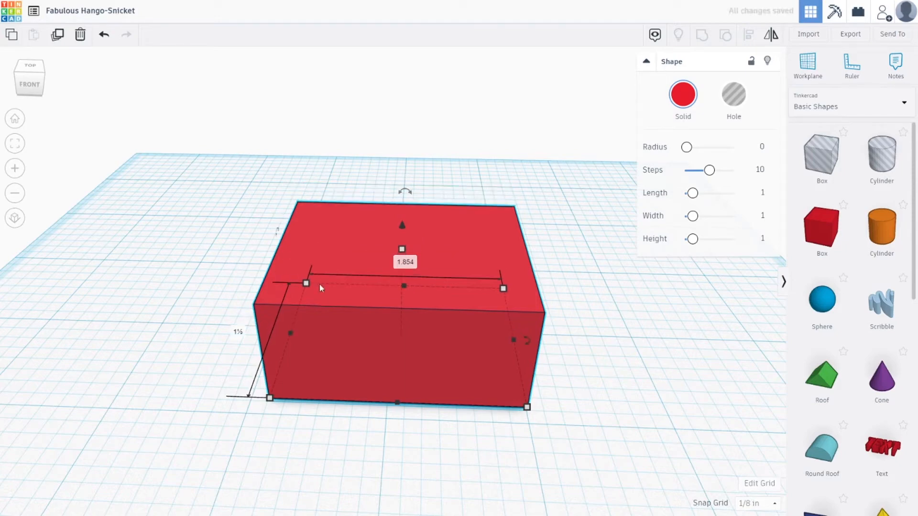
{"action": "left_click", "coordinate": [405, 261]}
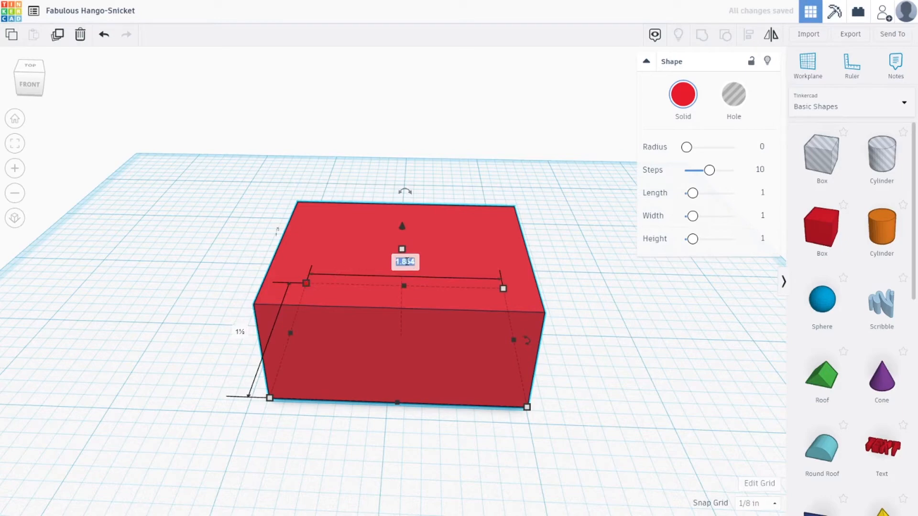
{"action": "key", "text": "BackSpace"}
{"action": "type", "text": "1.5"}
{"action": "key", "text": "Return"}
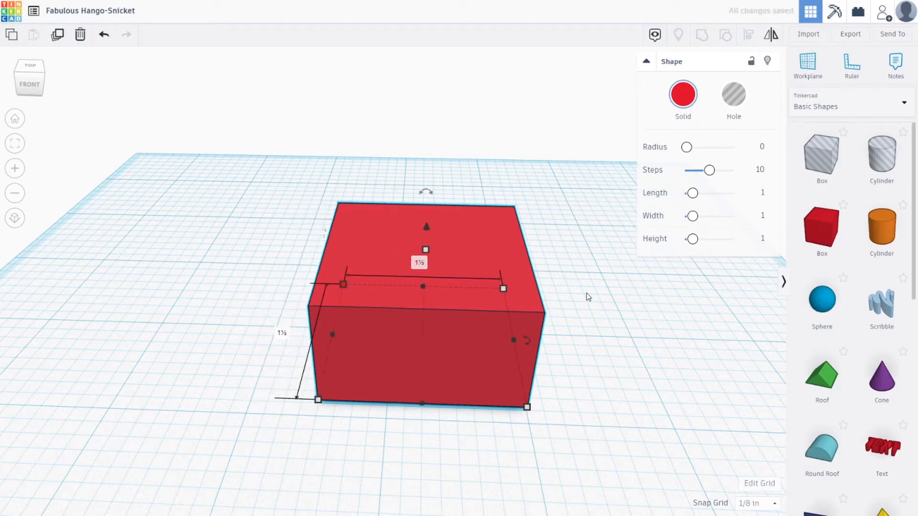
Reselect the box and shift its position slightly on the workplane.
{"action": "left_click", "coordinate": [588, 298]}
{"action": "scroll", "coordinate": [434, 321], "scroll_direction": "down", "scroll_amount": 3}
{"action": "scroll", "coordinate": [447, 344], "scroll_direction": "up", "scroll_amount": 3}
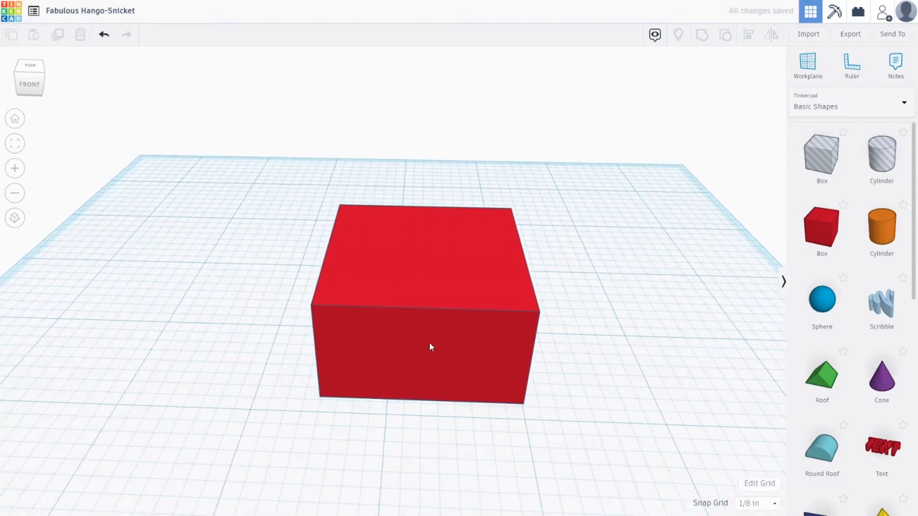
{"action": "left_click", "coordinate": [430, 344]}
{"action": "left_click_drag", "start_coordinate": [429, 343], "coordinate": [462, 315]}
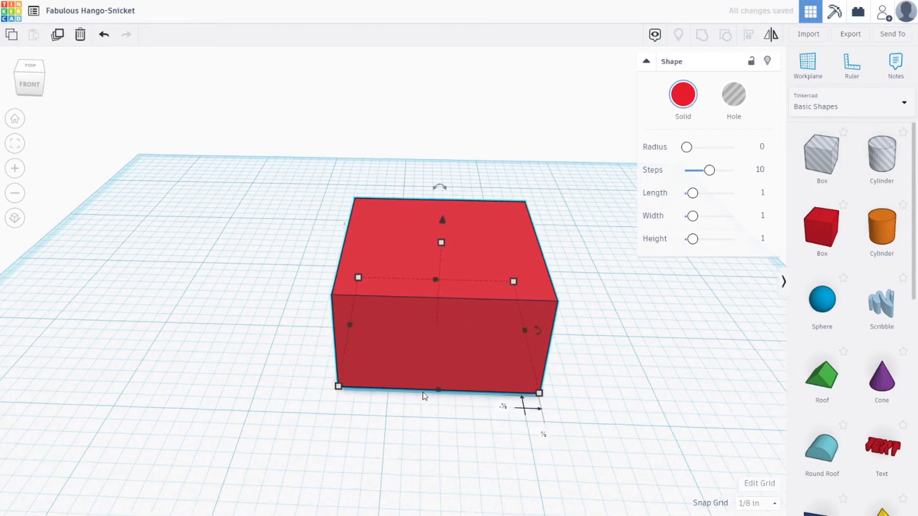
{"action": "scroll", "coordinate": [423, 392], "scroll_direction": "up", "scroll_amount": 2}
{"action": "left_click_drag", "start_coordinate": [419, 382], "coordinate": [392, 387]}
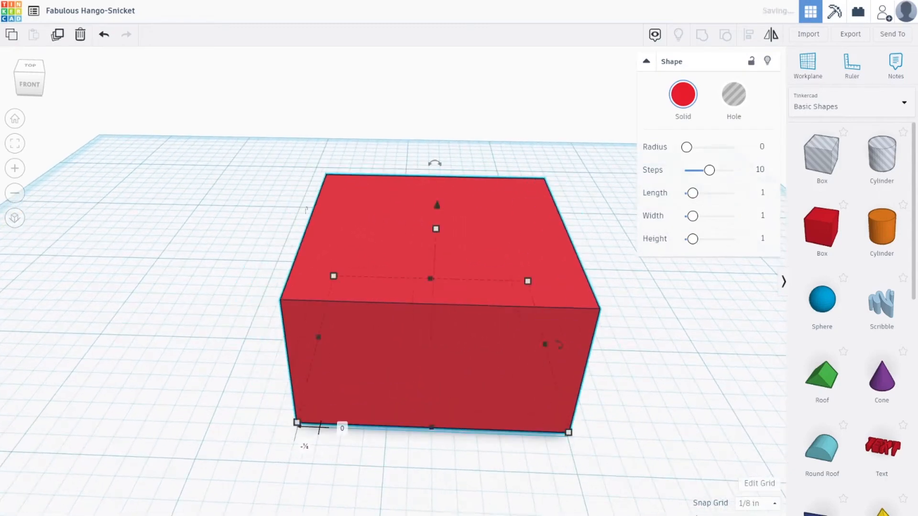
Turn the snap grid off and nudge the box slightly forward on the workplane.
{"action": "left_click", "coordinate": [763, 504]}
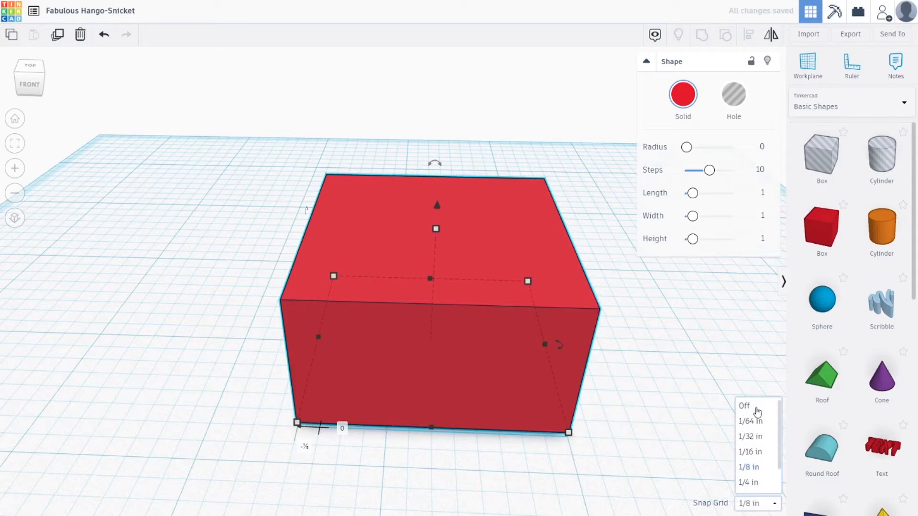
{"action": "left_click", "coordinate": [757, 411]}
{"action": "left_click_drag", "start_coordinate": [493, 346], "coordinate": [490, 369]}
{"action": "scroll", "coordinate": [489, 365], "scroll_direction": "down", "scroll_amount": 5}
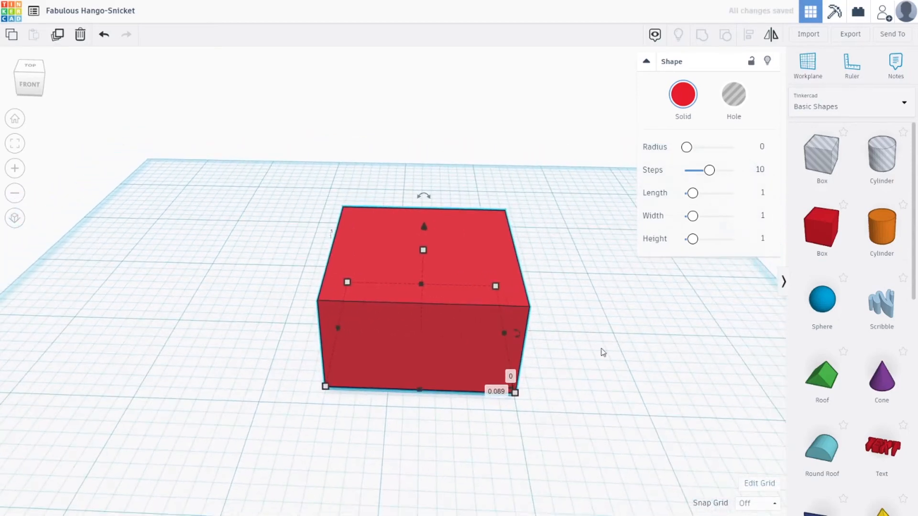
{"action": "left_click", "coordinate": [600, 350]}
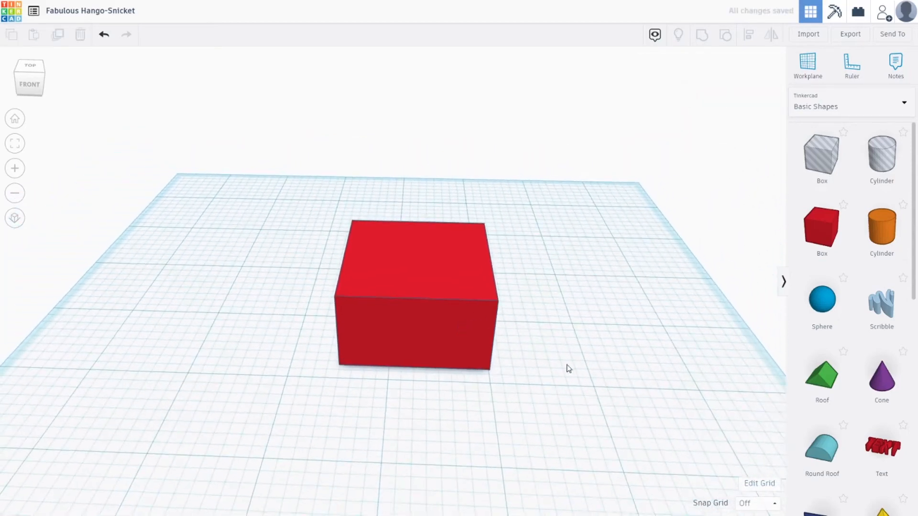
Set the snap grid to 1/64 in and drop a sphere onto the top of the box.
{"action": "left_click", "coordinate": [756, 505]}
{"action": "left_click", "coordinate": [748, 423]}
{"action": "left_click_drag", "start_coordinate": [822, 308], "coordinate": [414, 329]}
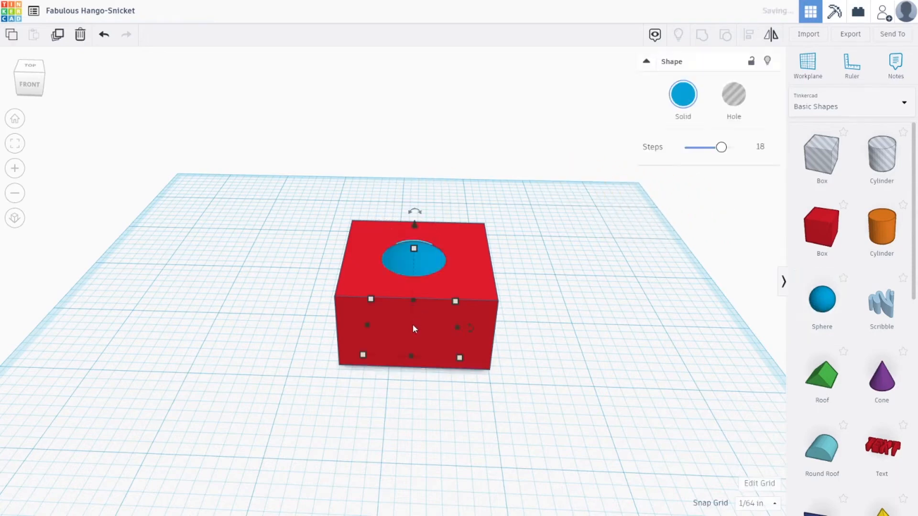
{"action": "left_click", "coordinate": [638, 357]}
Select the sphere and lift it above the box.
{"action": "left_click", "coordinate": [422, 265]}
{"action": "left_click", "coordinate": [492, 317]}
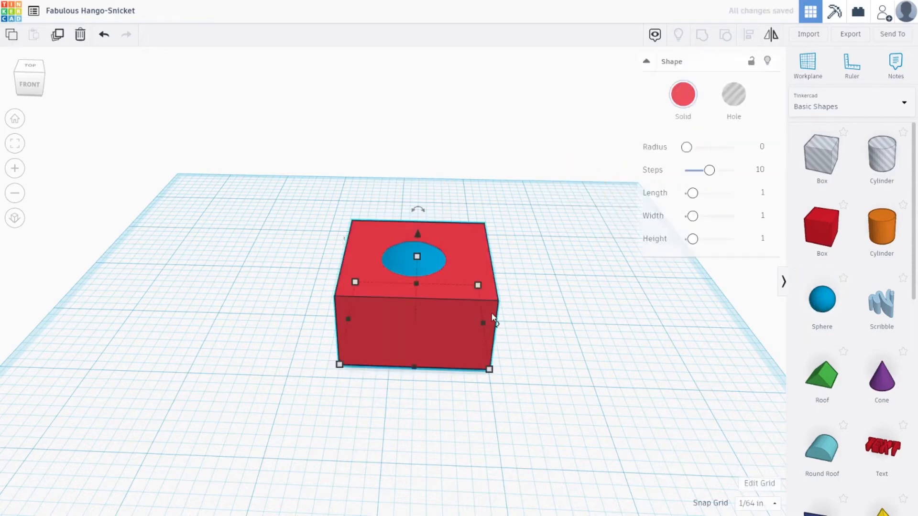
{"action": "left_click", "coordinate": [570, 323]}
{"action": "left_click", "coordinate": [425, 262]}
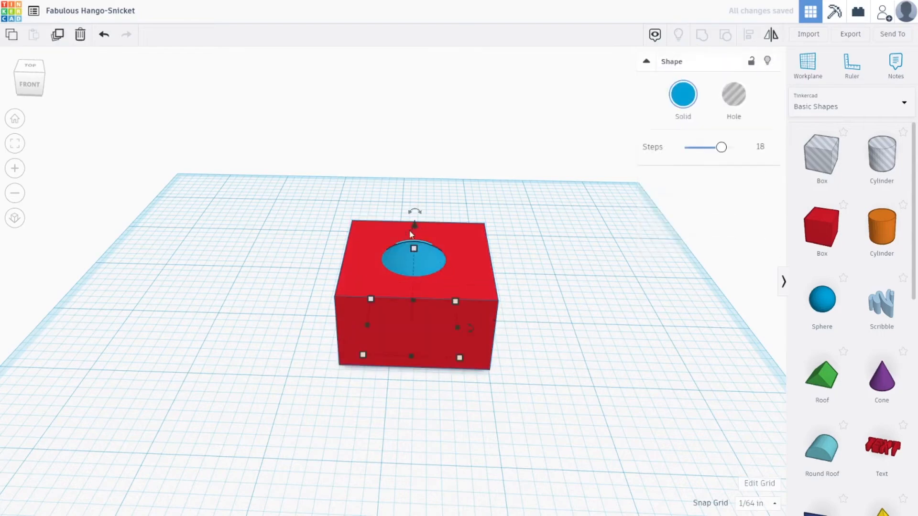
{"action": "left_click_drag", "start_coordinate": [414, 224], "coordinate": [416, 151]}
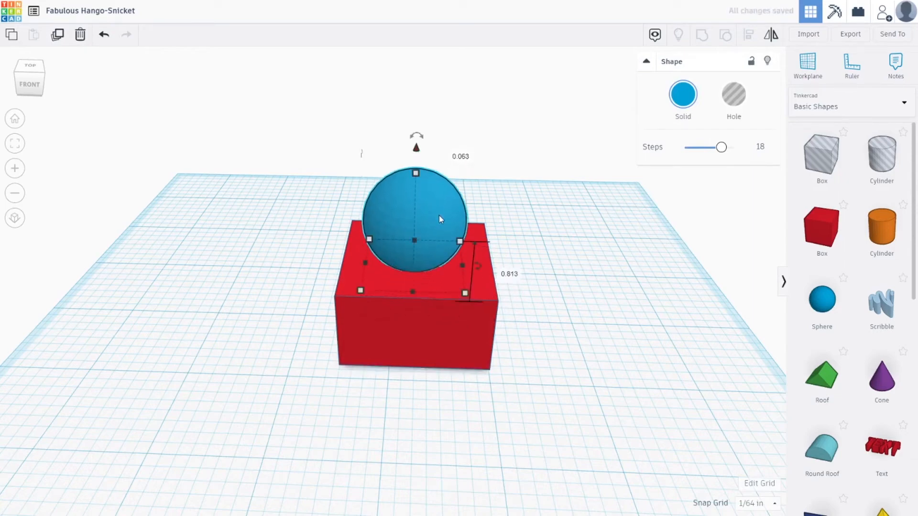
Center the sphere over the box and lower it so it sinks halfway into the box's top.
{"action": "left_click_drag", "start_coordinate": [439, 216], "coordinate": [485, 232]}
{"action": "right_click_drag", "start_coordinate": [437, 117], "coordinate": [536, 207]}
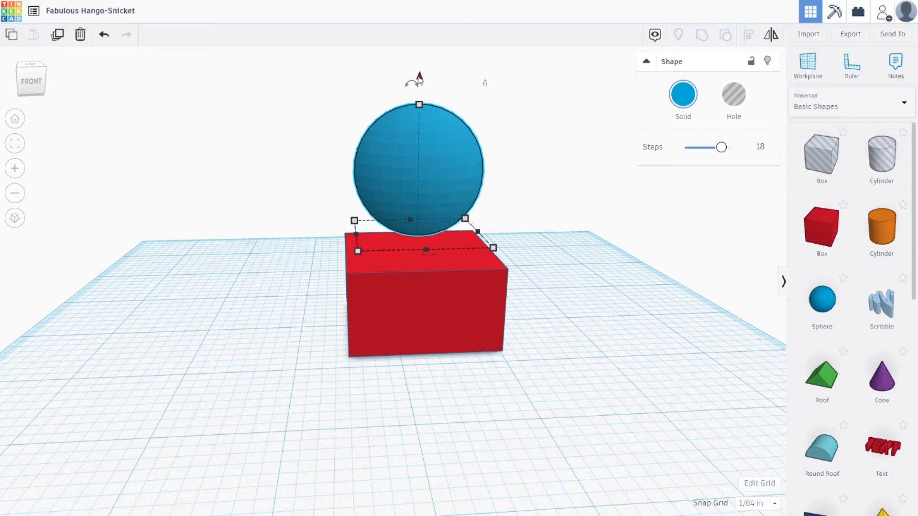
{"action": "left_click_drag", "start_coordinate": [419, 82], "coordinate": [416, 178]}
{"action": "right_click_drag", "start_coordinate": [537, 174], "coordinate": [526, 289]}
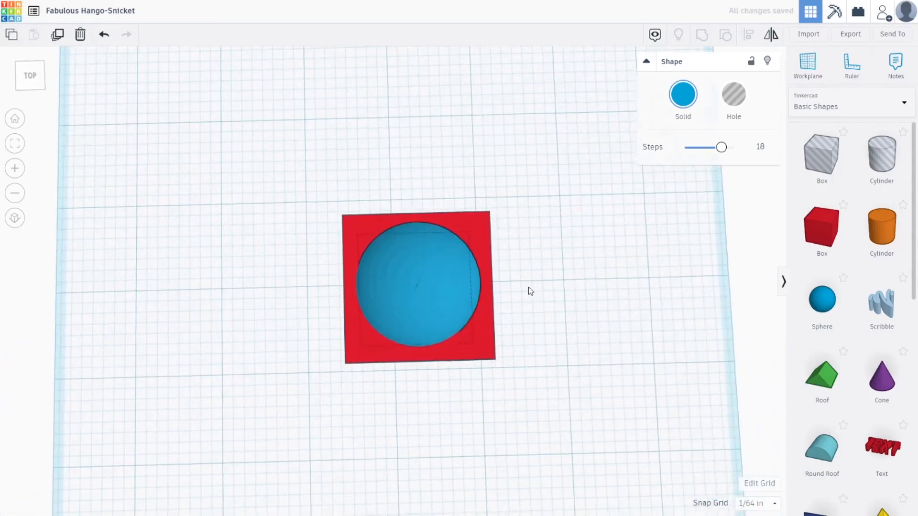
{"action": "left_click_drag", "start_coordinate": [431, 263], "coordinate": [441, 267]}
{"action": "right_click_drag", "start_coordinate": [552, 247], "coordinate": [654, 146]}
{"action": "left_click", "coordinate": [461, 219]}
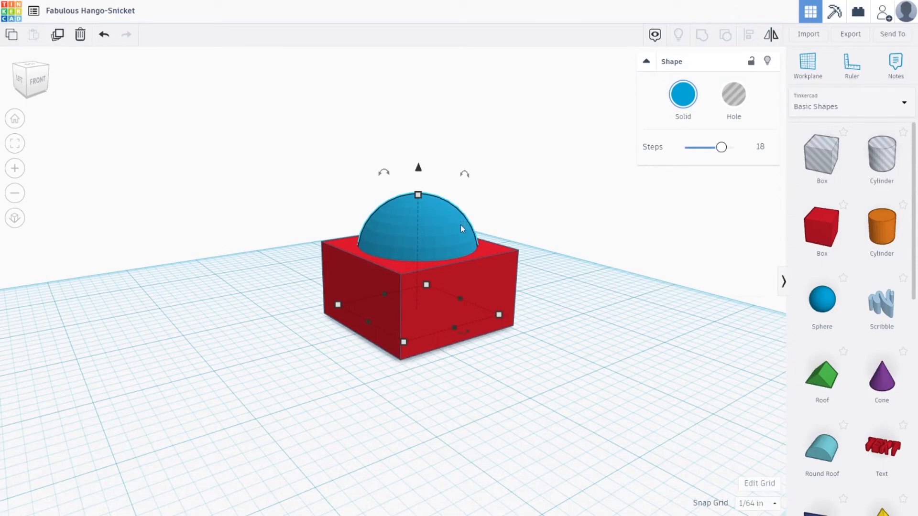
Group the box and the sphere into one shape.
{"action": "left_click", "coordinate": [493, 265], "text": "shift"}
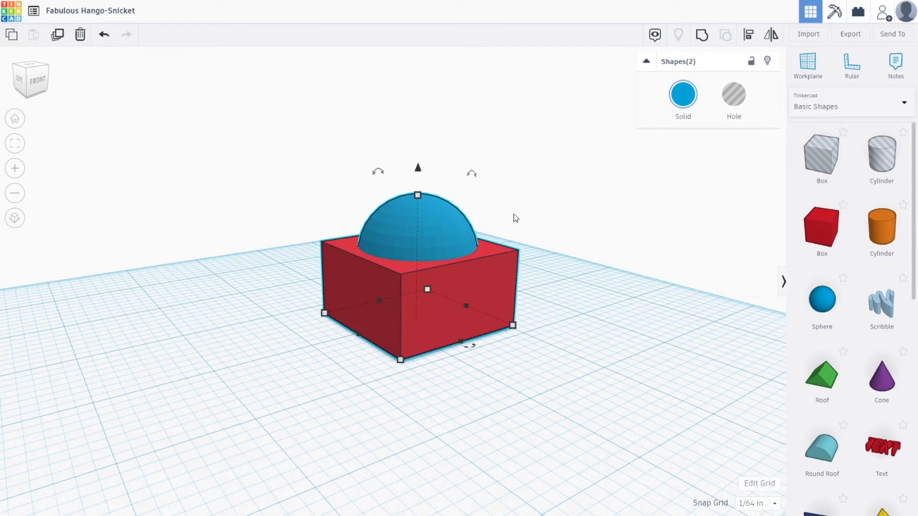
{"action": "left_click", "coordinate": [701, 37]}
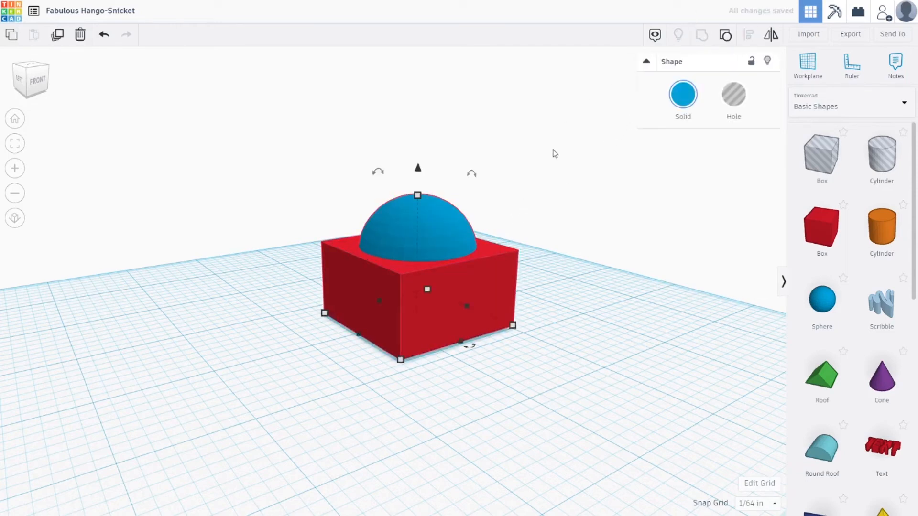
{"action": "left_click", "coordinate": [566, 171]}
{"action": "left_click", "coordinate": [423, 236]}
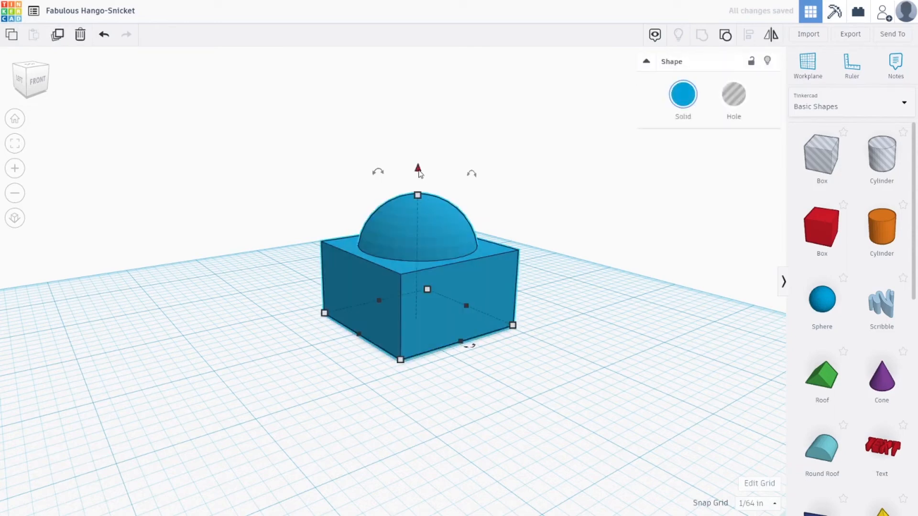
Raise the grouped shape slightly above the workplane.
{"action": "left_click_drag", "start_coordinate": [418, 165], "coordinate": [418, 118]}
{"action": "left_click", "coordinate": [526, 146]}
{"action": "left_click", "coordinate": [481, 211]}
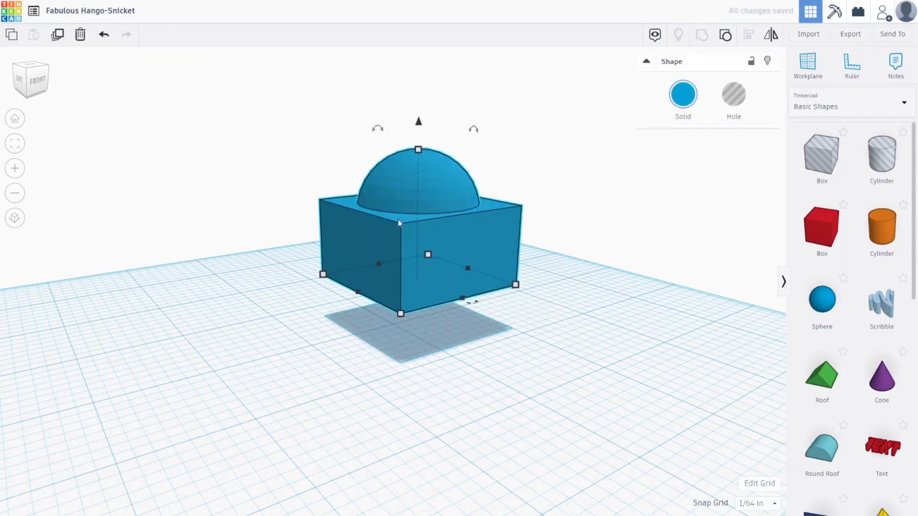
{"action": "mouse_move", "coordinate": [360, 282]}
{"action": "left_mouse_down"}
{"action": "mouse_move", "coordinate": [334, 287]}
{"action": "mouse_move", "coordinate": [361, 289]}
{"action": "left_mouse_up"}
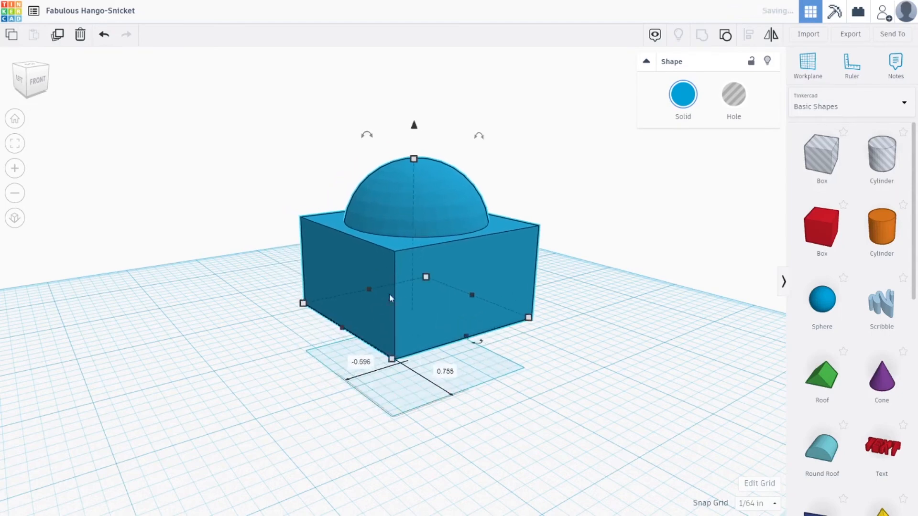
{"action": "left_click_drag", "start_coordinate": [417, 130], "coordinate": [416, 158]}
{"action": "left_click", "coordinate": [541, 223]}
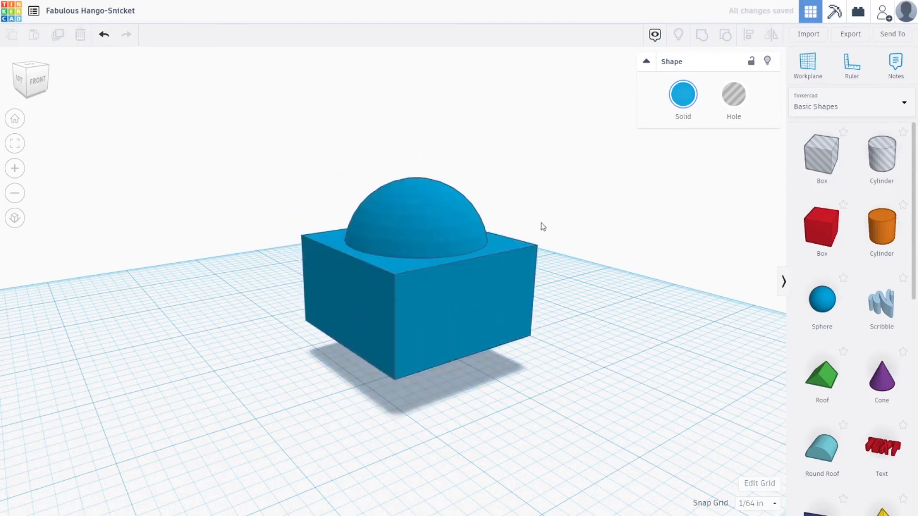
Place a new box in front of the raised shape and narrow it to about 0.47 in wide.
{"action": "right_click_drag", "start_coordinate": [639, 283], "coordinate": [615, 270]}
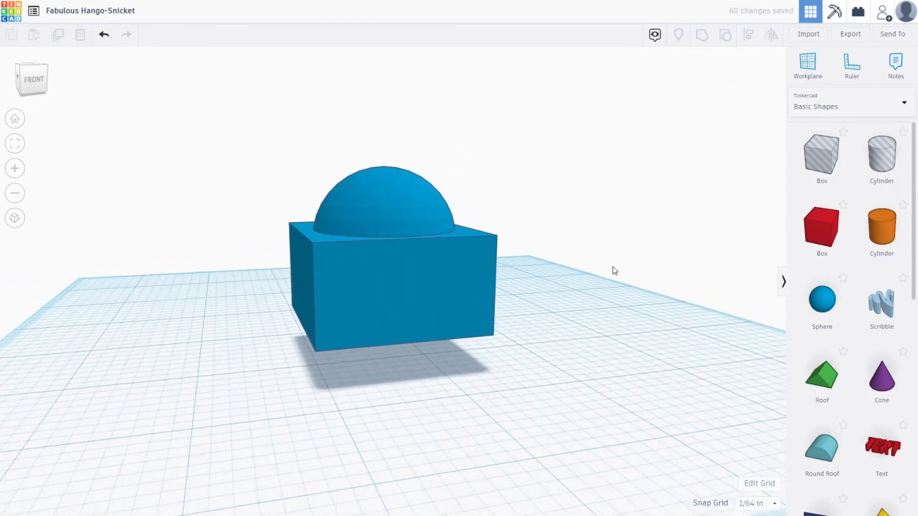
{"action": "left_click_drag", "start_coordinate": [828, 231], "coordinate": [416, 412]}
{"action": "left_click_drag", "start_coordinate": [350, 418], "coordinate": [399, 408]}
{"action": "left_click_drag", "start_coordinate": [481, 401], "coordinate": [456, 397]}
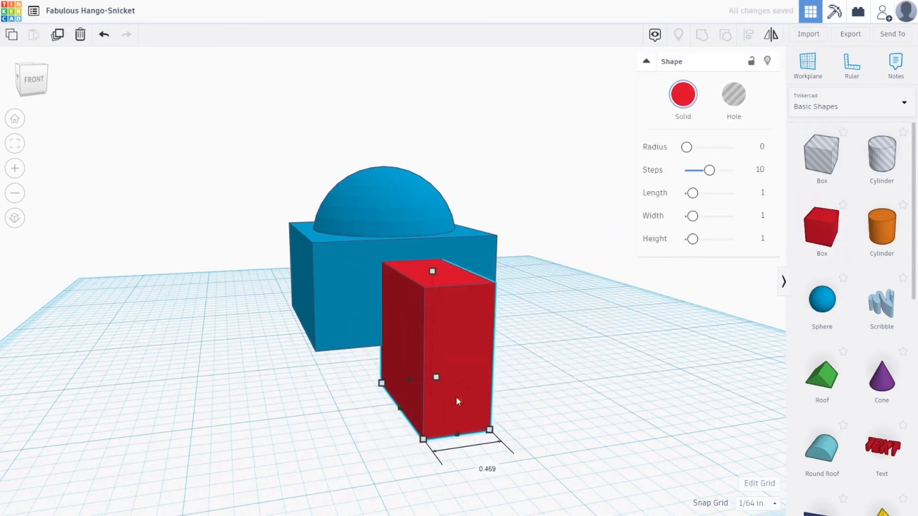
Push the new box into the raised shape's front wall and turn it into a hole.
{"action": "right_click_drag", "start_coordinate": [537, 383], "coordinate": [545, 354]}
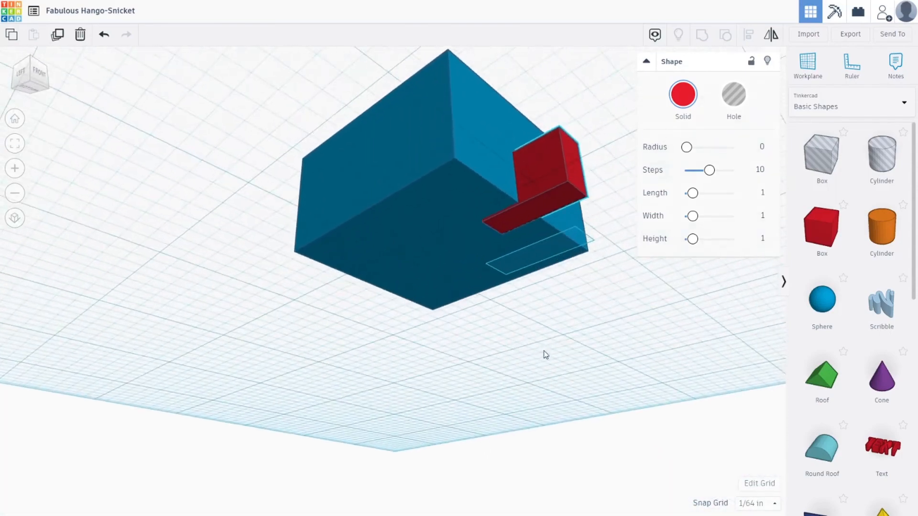
{"action": "scroll", "coordinate": [502, 170], "scroll_direction": "up", "scroll_amount": 5}
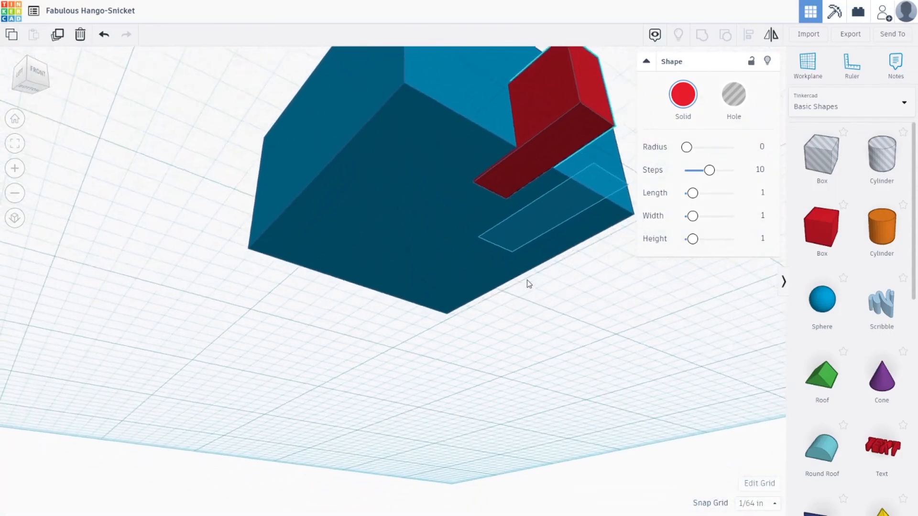
{"action": "left_click_drag", "start_coordinate": [488, 199], "coordinate": [501, 188]}
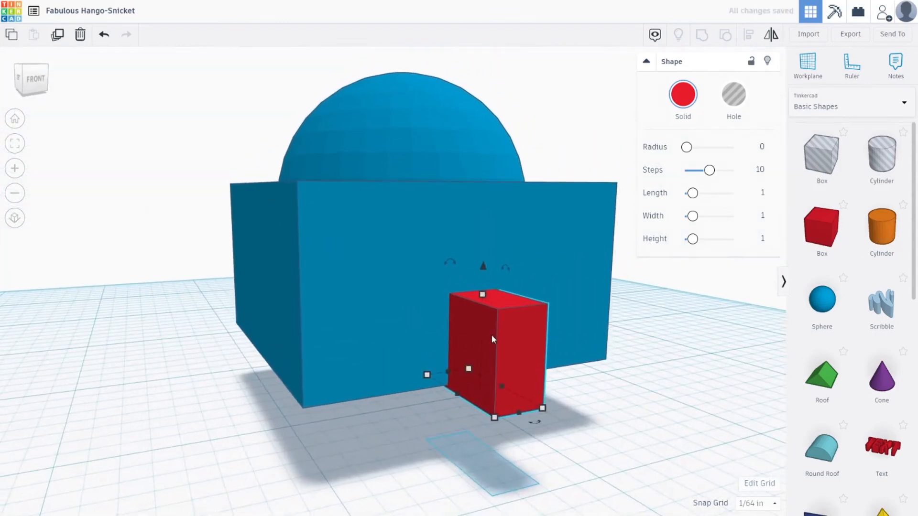
{"action": "left_click", "coordinate": [737, 100]}
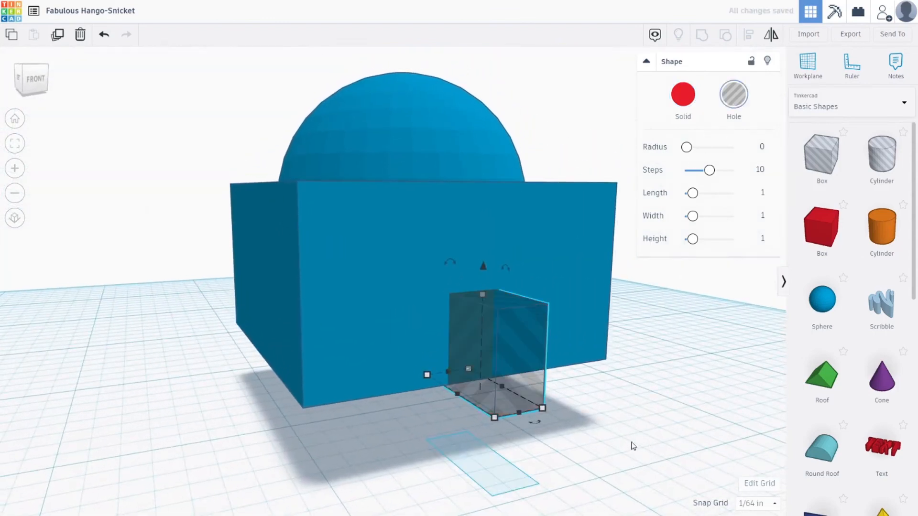
{"action": "mouse_move", "coordinate": [633, 446]}
{"action": "right_mouse_down"}
{"action": "mouse_move", "coordinate": [534, 420]}
{"action": "mouse_move", "coordinate": [549, 432]}
{"action": "mouse_move", "coordinate": [681, 451]}
{"action": "mouse_move", "coordinate": [644, 448]}
{"action": "right_mouse_up"}
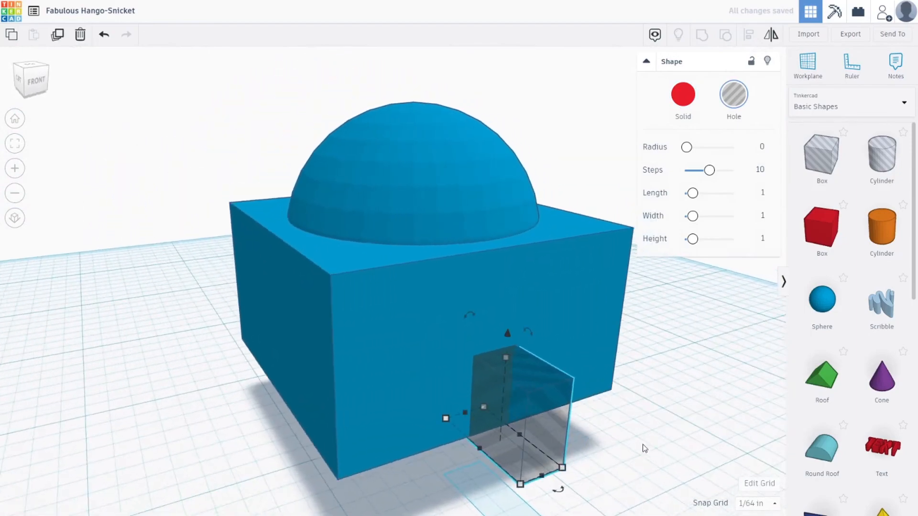
Group the hole with the raised shape to cut a doorway.
{"action": "left_click", "coordinate": [535, 289], "text": "shift"}
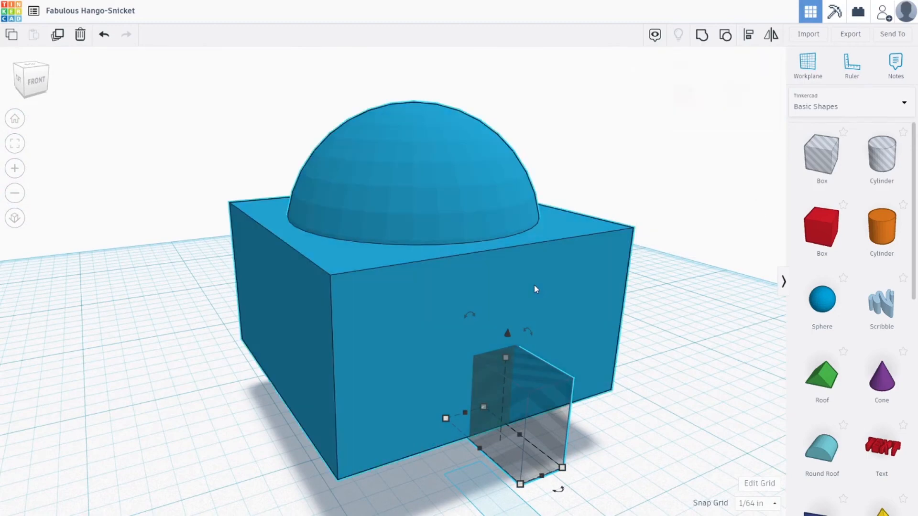
{"action": "left_click", "coordinate": [705, 38]}
{"action": "left_click", "coordinate": [722, 443]}
{"action": "right_click_drag", "start_coordinate": [719, 442], "coordinate": [602, 423]}
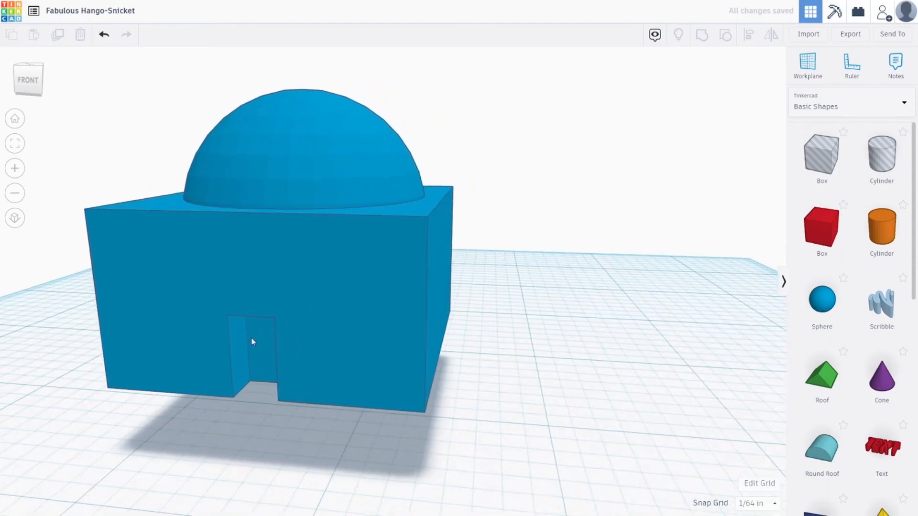
{"action": "right_click_drag", "start_coordinate": [216, 418], "coordinate": [336, 420]}
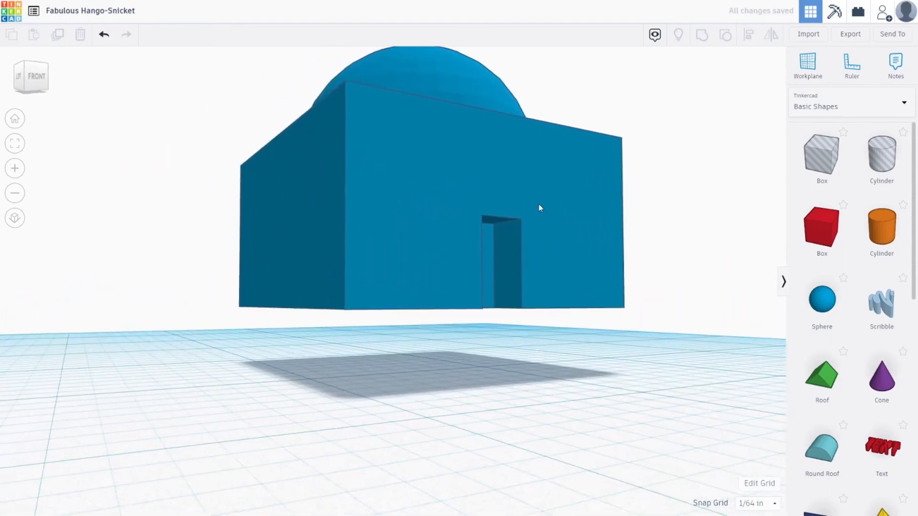
Ungroup the shape twice to separate the box, sphere and door hole again.
{"action": "scroll", "coordinate": [538, 211], "scroll_direction": "up", "scroll_amount": 3}
{"action": "right_click_drag", "start_coordinate": [538, 211], "coordinate": [584, 390]}
{"action": "scroll", "coordinate": [536, 359], "scroll_direction": "down", "scroll_amount": 3}
{"action": "scroll", "coordinate": [452, 308], "scroll_direction": "up", "scroll_amount": 2}
{"action": "left_click", "coordinate": [452, 308]}
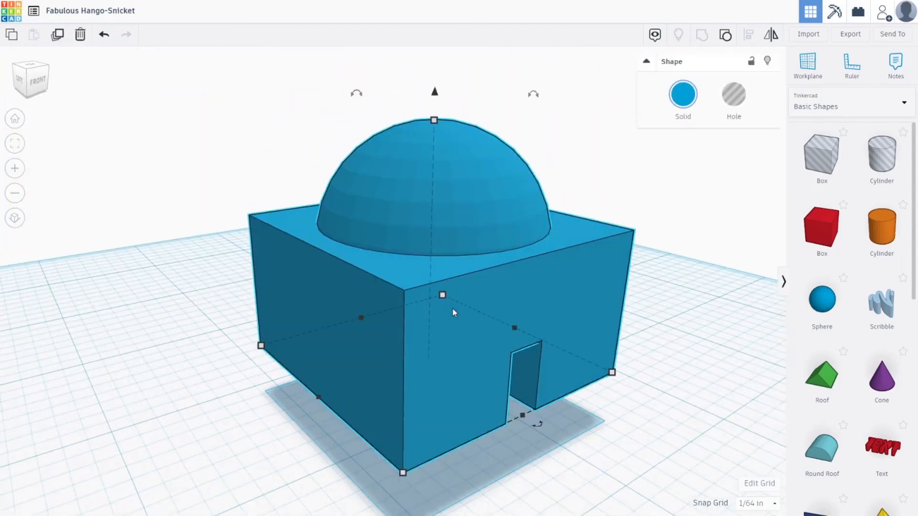
{"action": "left_click", "coordinate": [727, 41]}
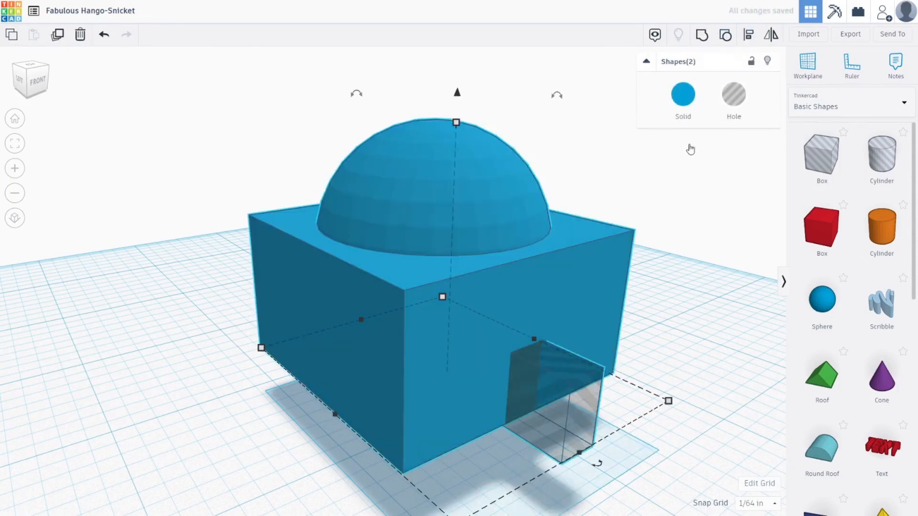
{"action": "left_click", "coordinate": [691, 184]}
{"action": "left_click", "coordinate": [552, 275]}
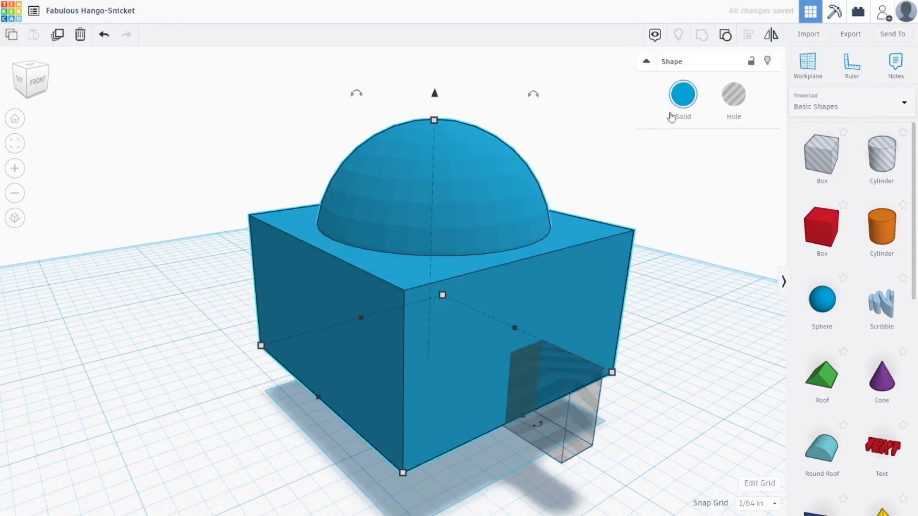
{"action": "left_click", "coordinate": [725, 41]}
{"action": "left_click", "coordinate": [689, 262]}
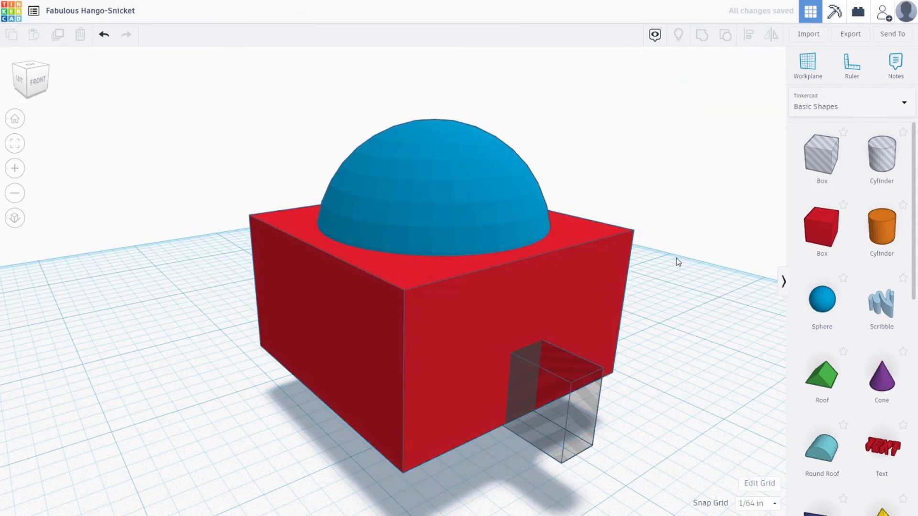
Raise the sphere by about 0.19 in on top of the box.
{"action": "left_click", "coordinate": [480, 202]}
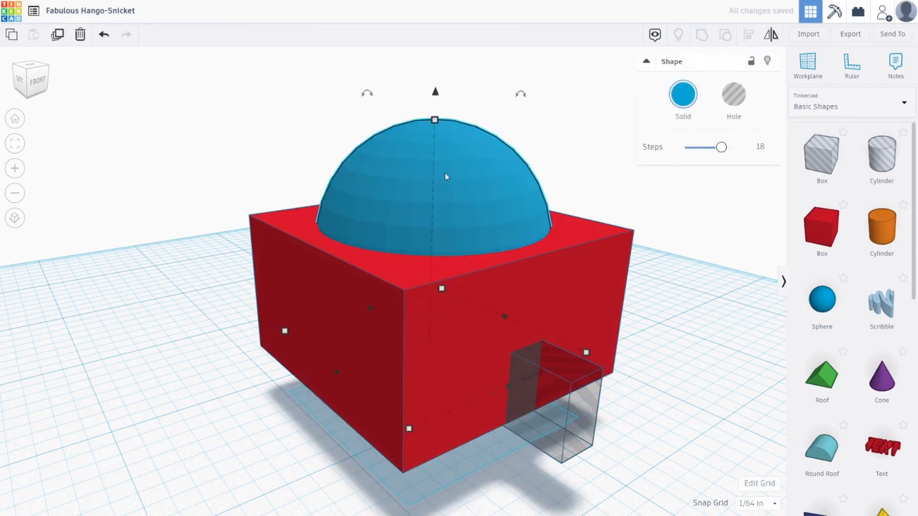
{"action": "left_click_drag", "start_coordinate": [436, 94], "coordinate": [436, 52]}
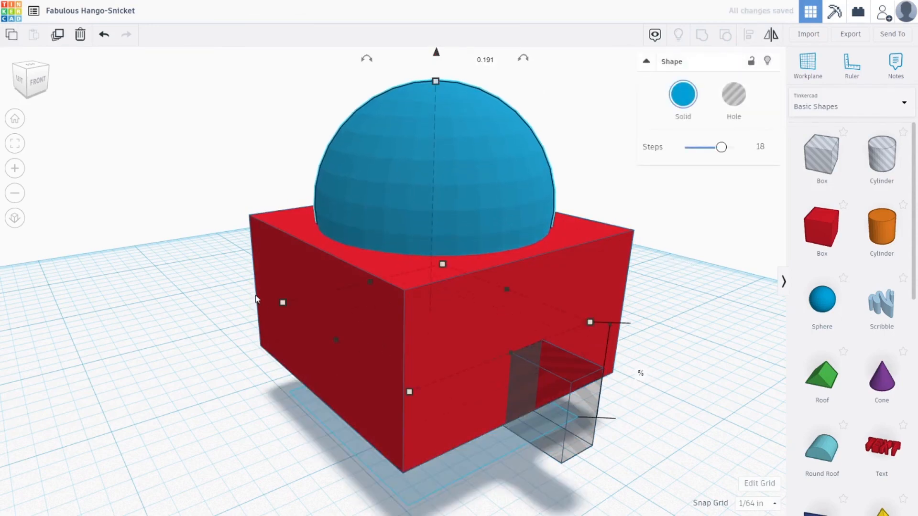
{"action": "left_click", "coordinate": [271, 329]}
{"action": "left_click_drag", "start_coordinate": [432, 205], "coordinate": [430, 190]}
{"action": "left_click", "coordinate": [570, 123]}
{"action": "scroll", "coordinate": [513, 231], "scroll_direction": "down", "scroll_amount": 5}
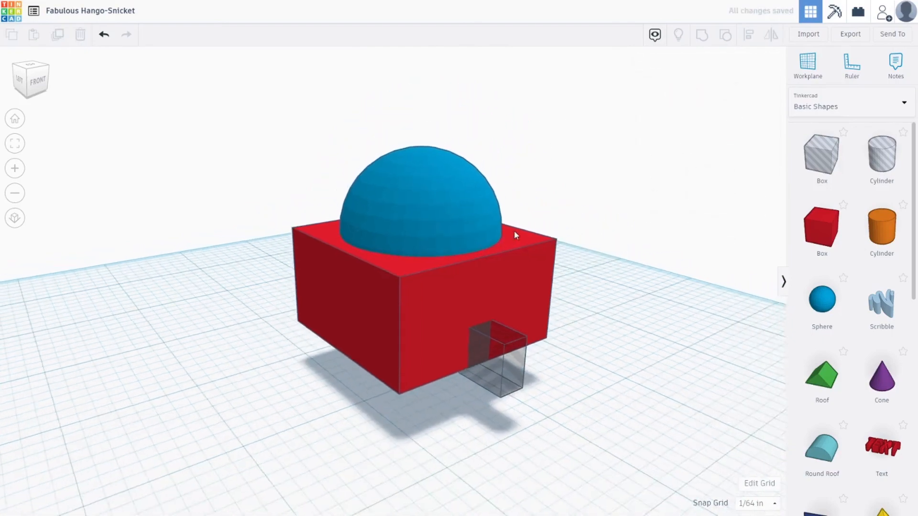
{"action": "right_click_drag", "start_coordinate": [549, 223], "coordinate": [616, 185]}
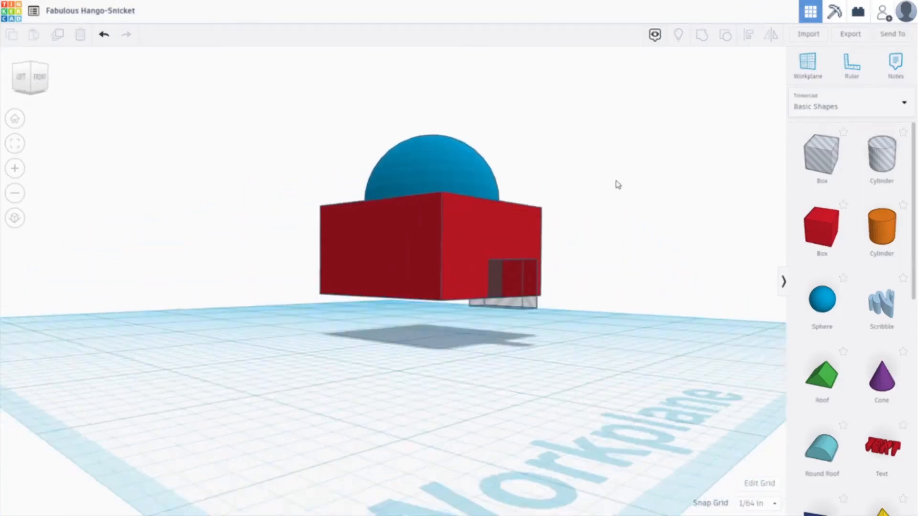